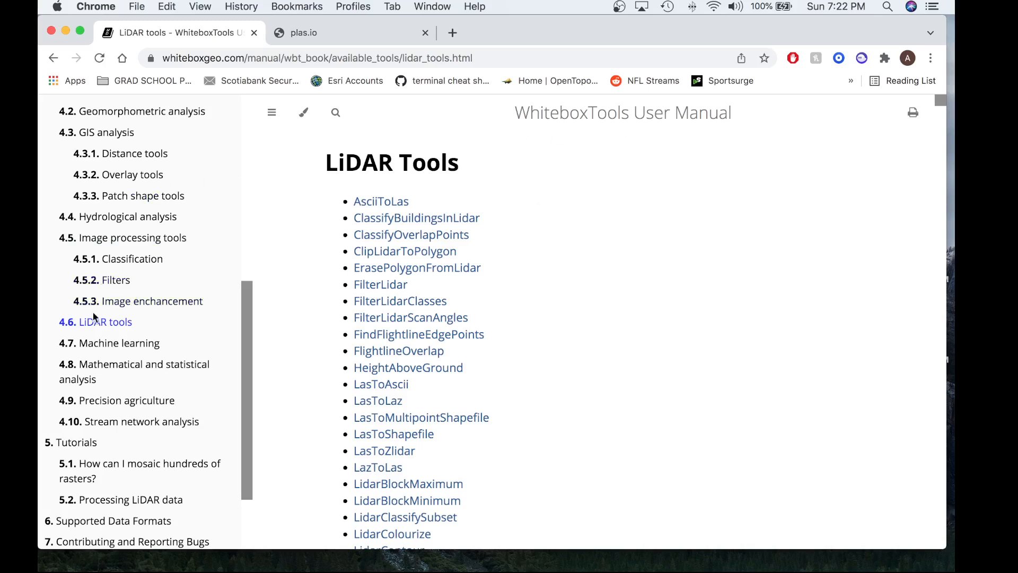
Open the FilterLidar entry in the manual and examine the table of variables accepted in filter statements
click(402, 292)
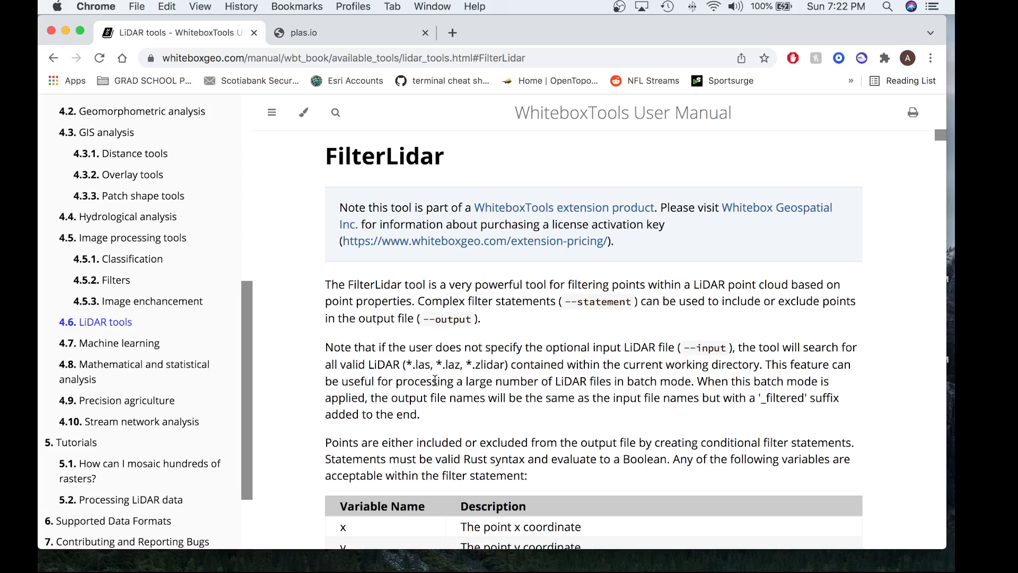
scroll(435, 386, down, 5)
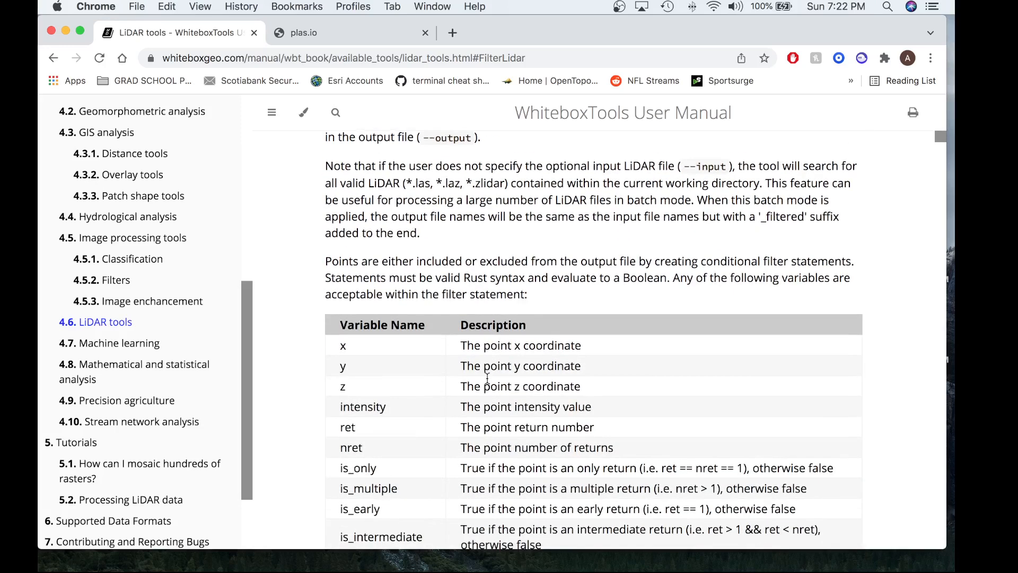
scroll(519, 367, down, 3)
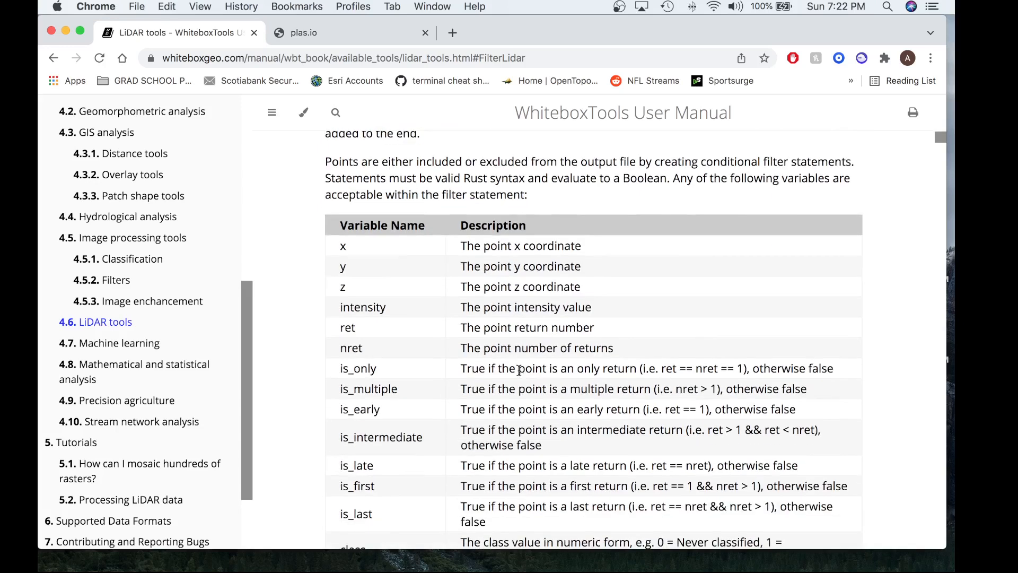
scroll(519, 369, down, 2)
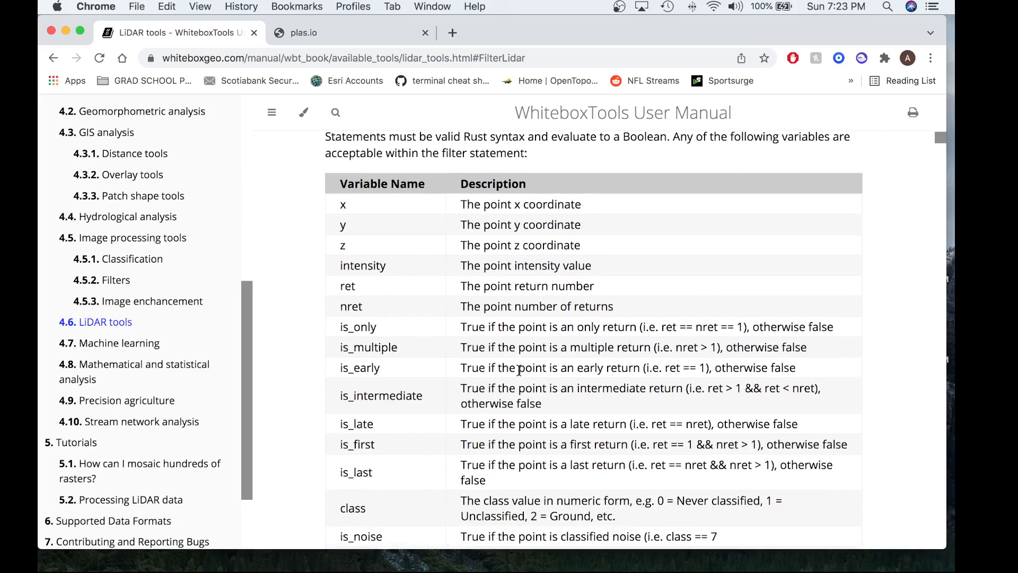
scroll(519, 369, down, 2)
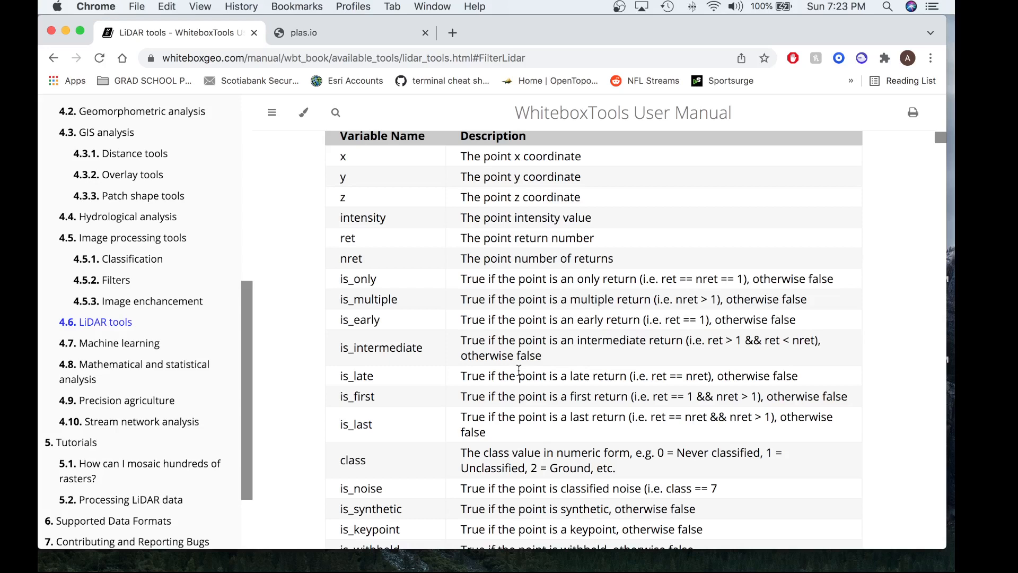
scroll(519, 369, down, 4)
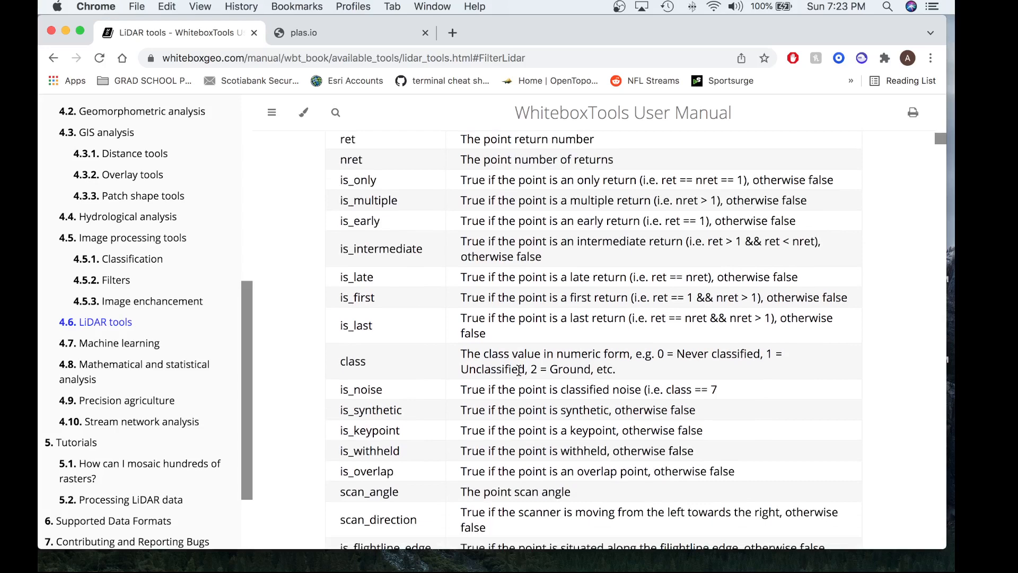
scroll(519, 369, down, 4)
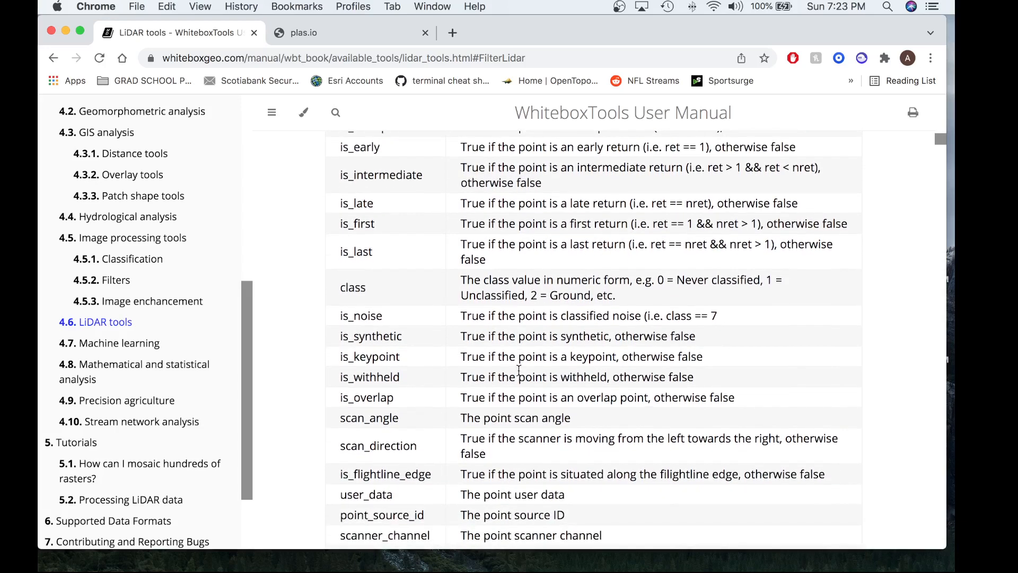
scroll(519, 369, down, 3)
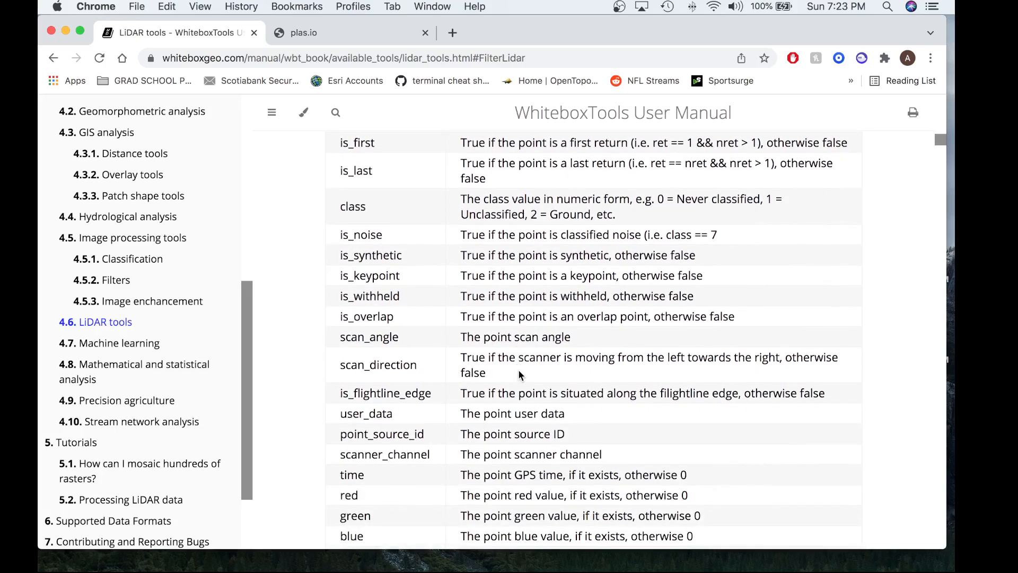
scroll(519, 375, down, 3)
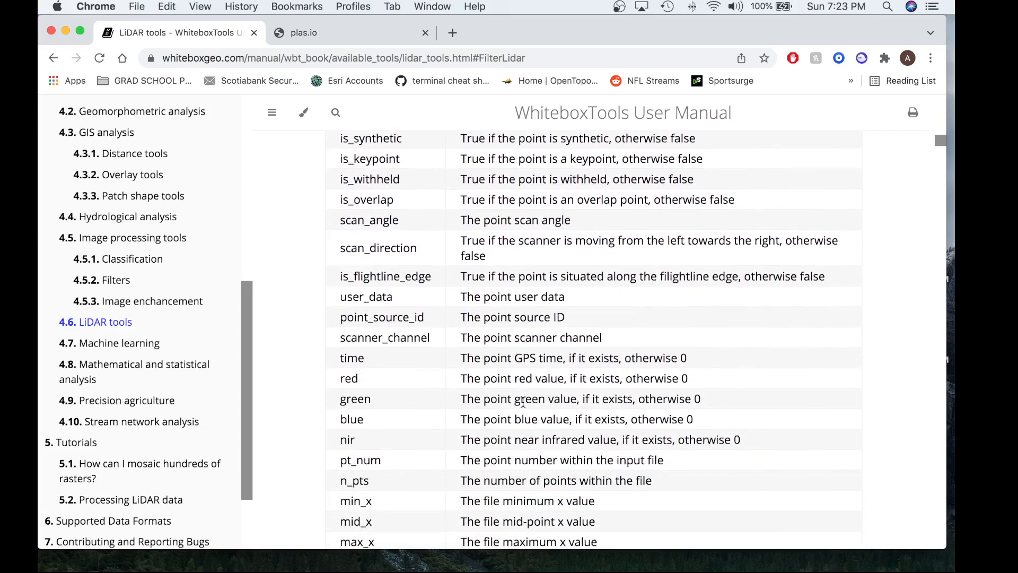
scroll(535, 362, down, 5)
scroll(535, 363, down, 5)
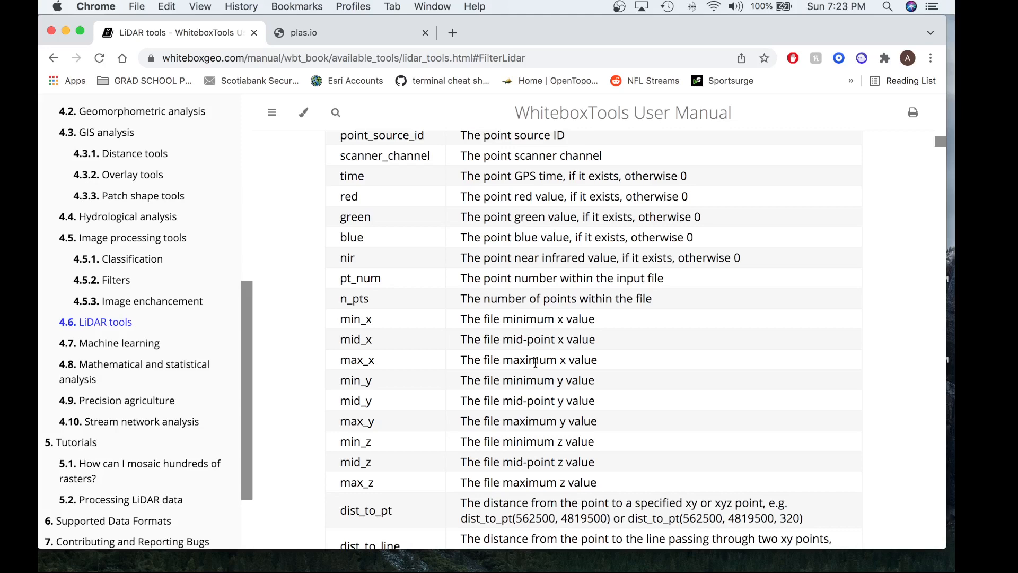
scroll(535, 363, down, 5)
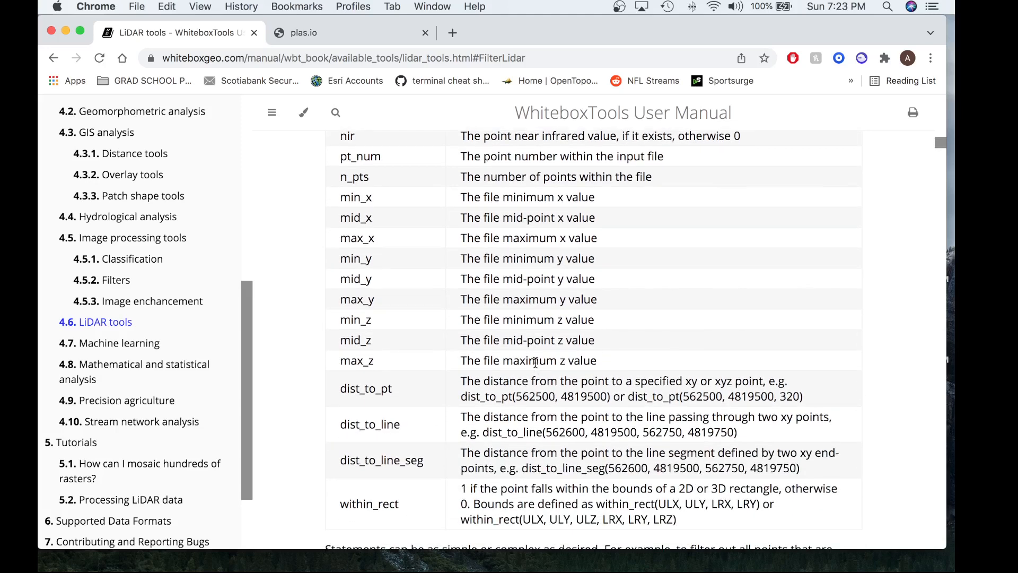
scroll(535, 362, down, 3)
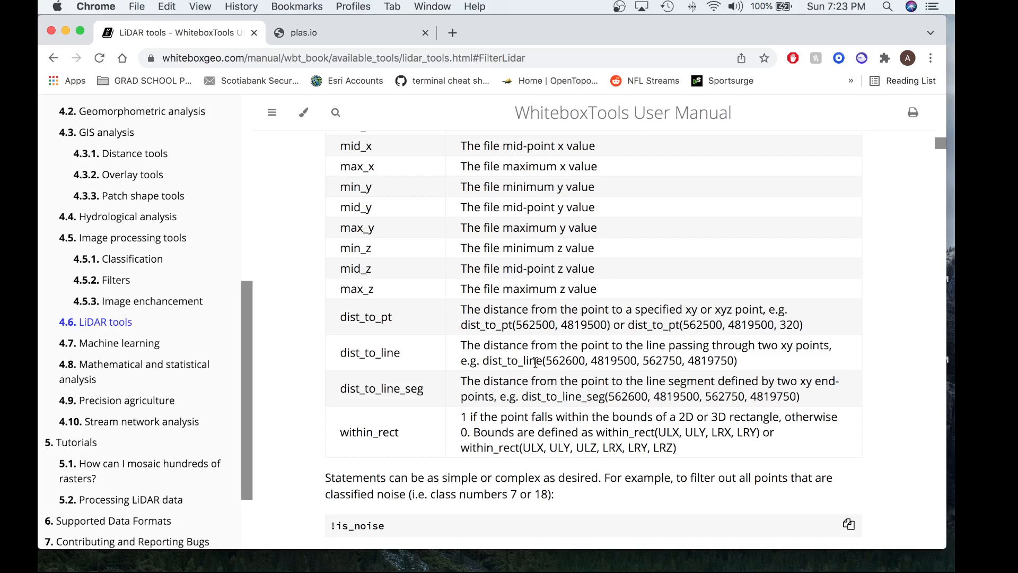
scroll(535, 363, up, 5)
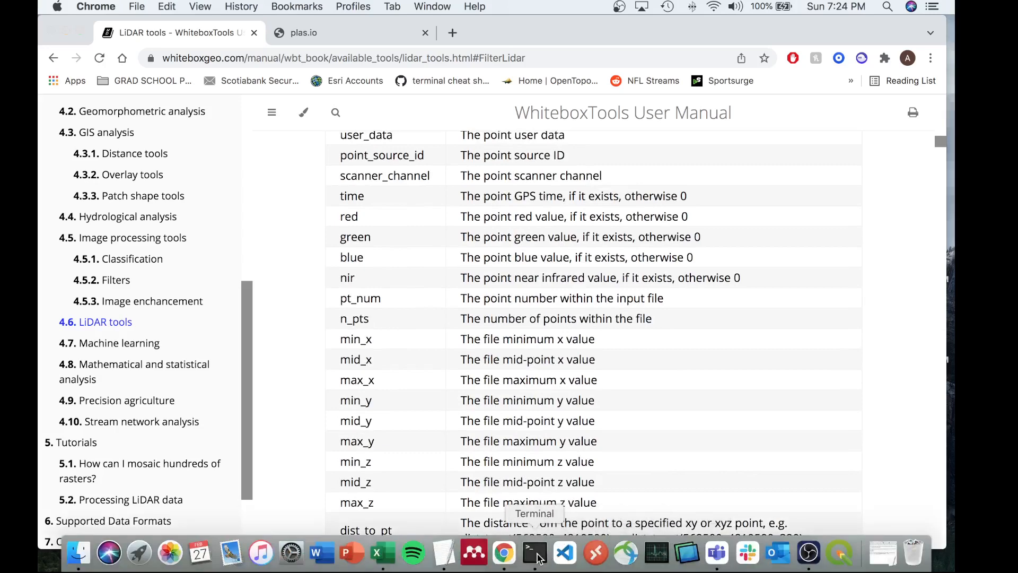
Switch to Terminal and change the working directory to the WBT folder inside the personal WBT project folder under Documents
click(535, 553)
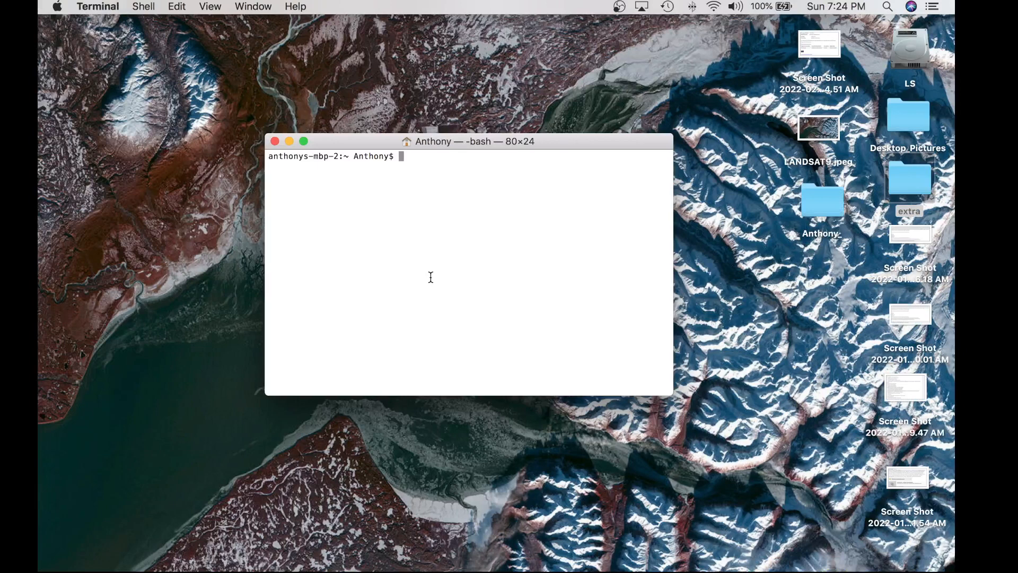
text(cd Doc)
key(Tab)
text(Anthony_WBT)
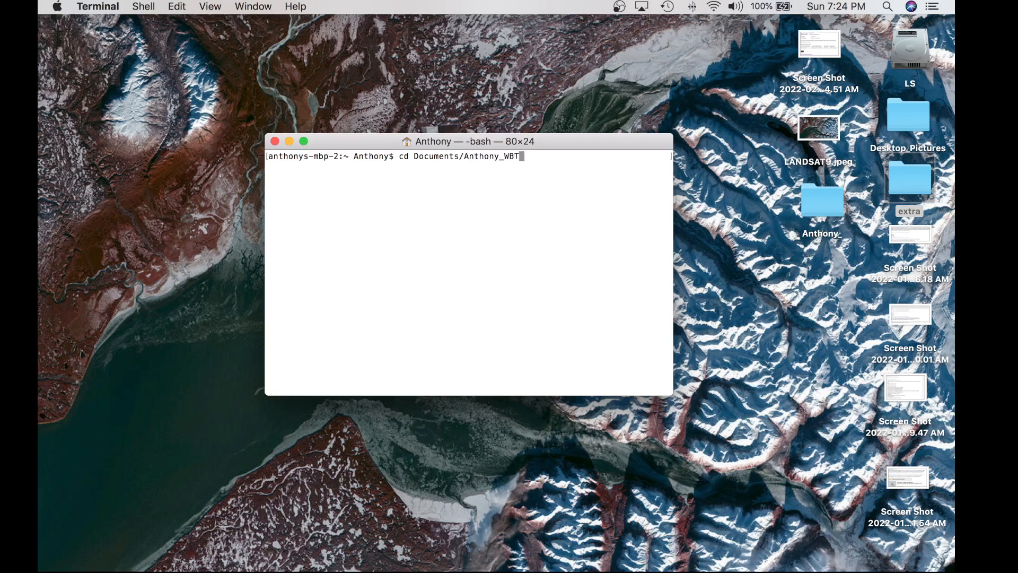
text(/WBT)
key(Return)
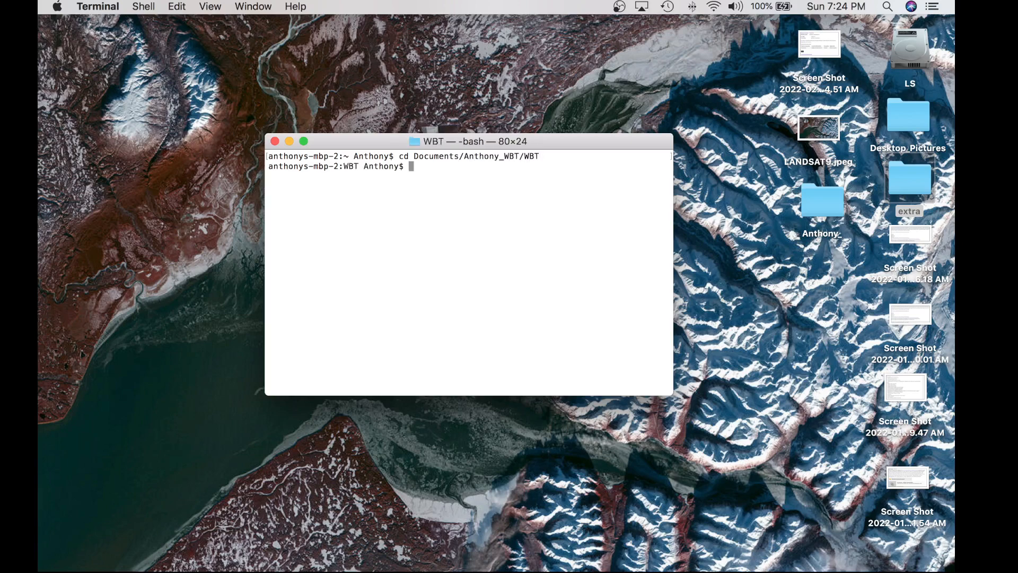
Launch the WhiteboxTools Runner by running wb_runner.py with python3
text(python3)
text( wb)
text(_runner.p)
text(y)
key(Return)
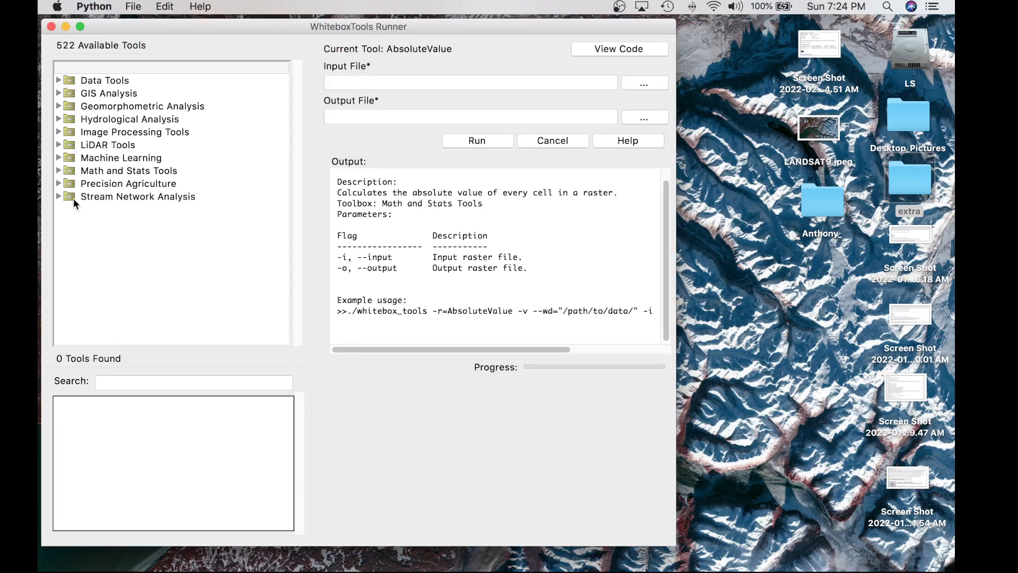
Open the FilterLidar tool from the LiDAR tools and choose input_testing.las in the las_files folder as its input
click(58, 145)
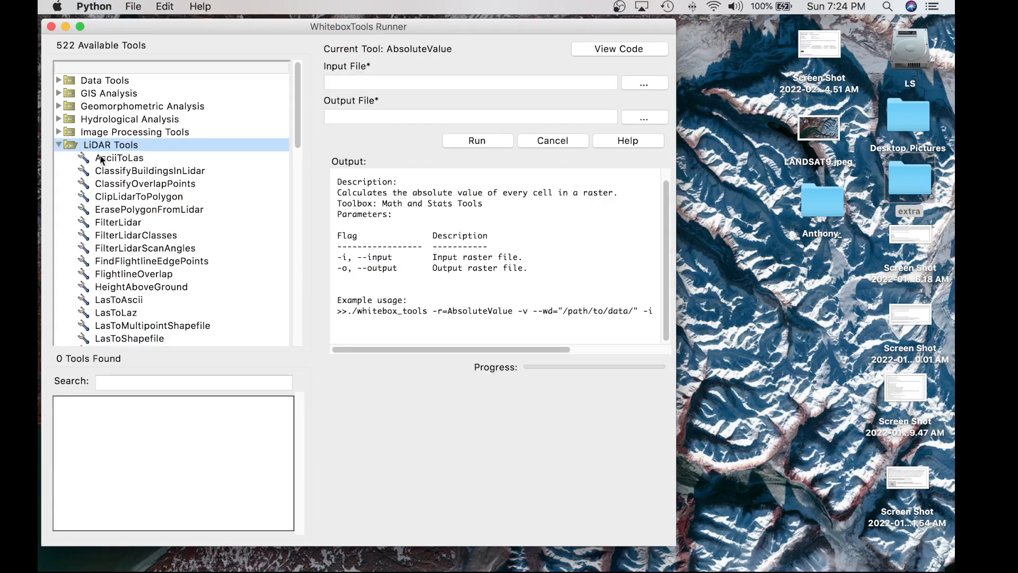
click(119, 224)
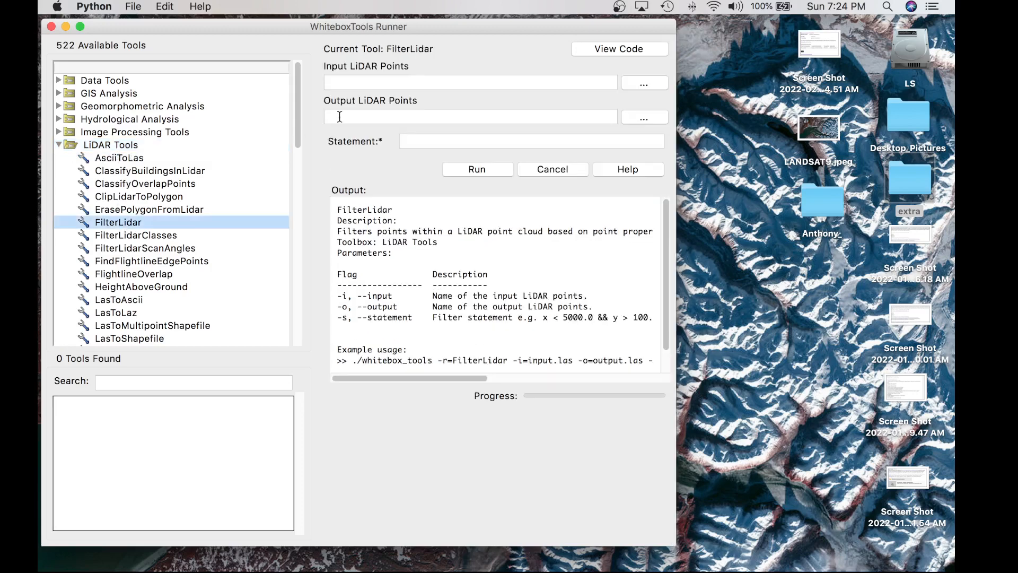
click(657, 81)
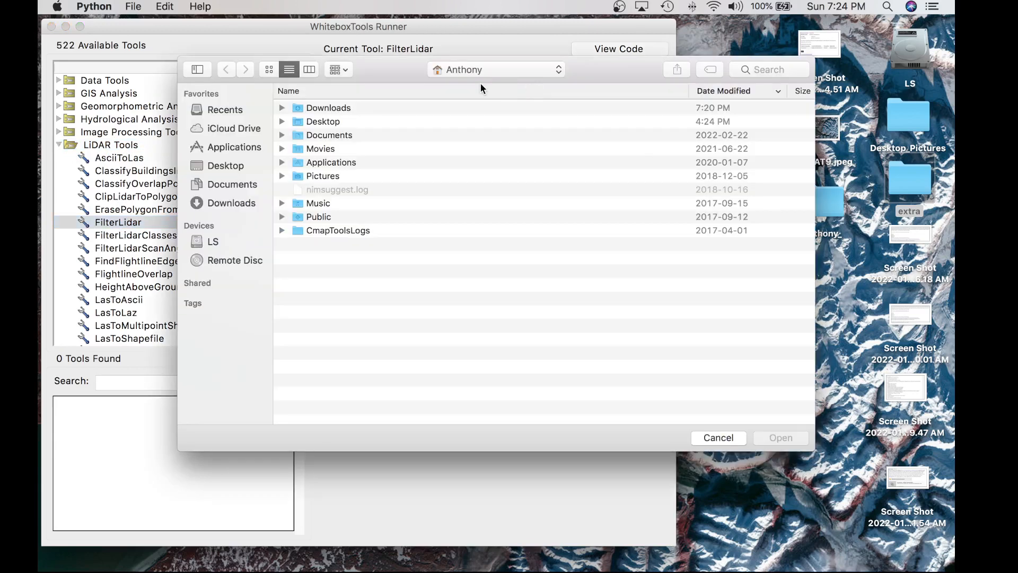
click(496, 70)
click(496, 149)
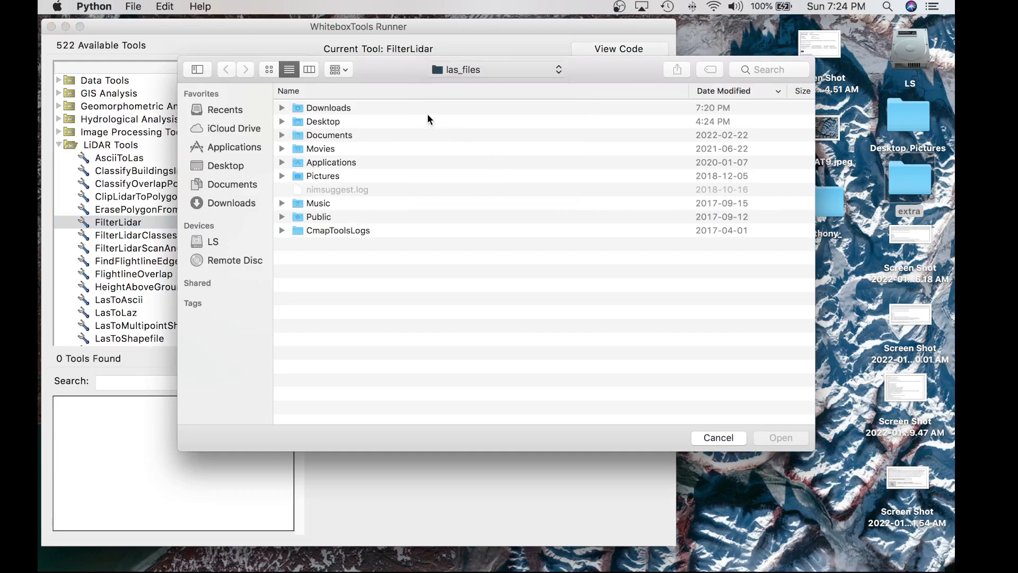
double_click(422, 136)
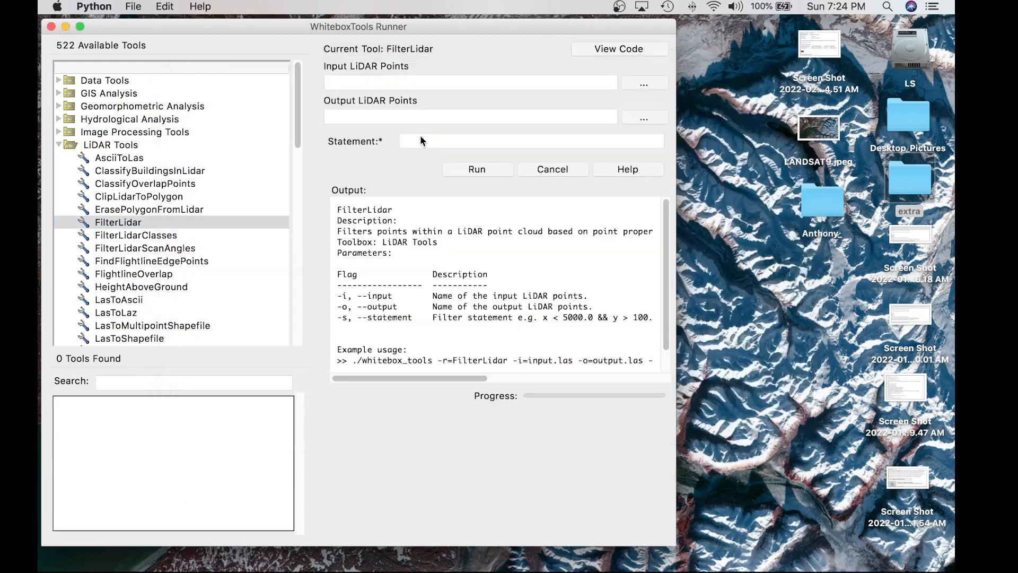
Set the output LiDAR file to test_new.las in the las_files folder
click(639, 117)
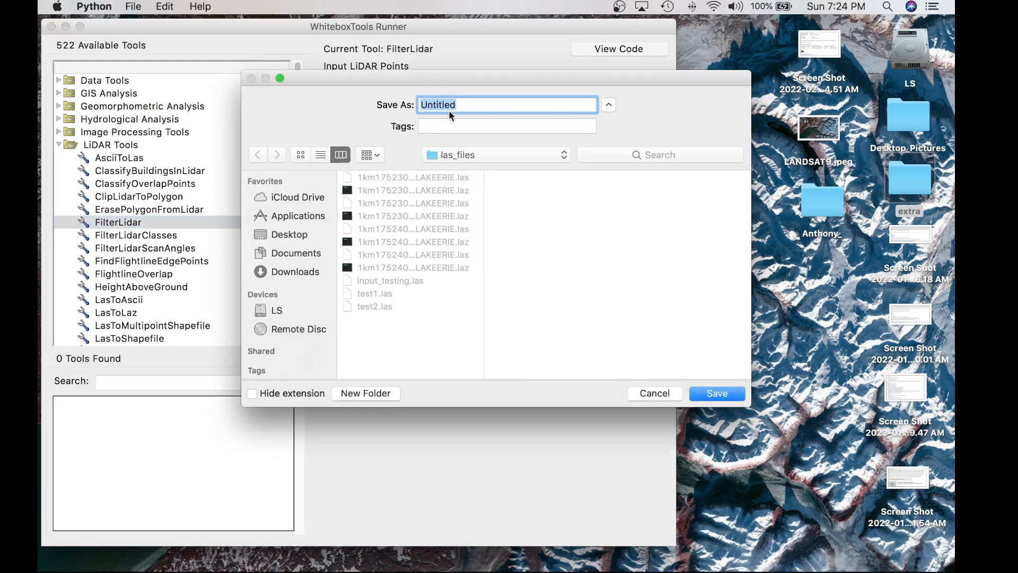
text(test_new.las)
click(694, 393)
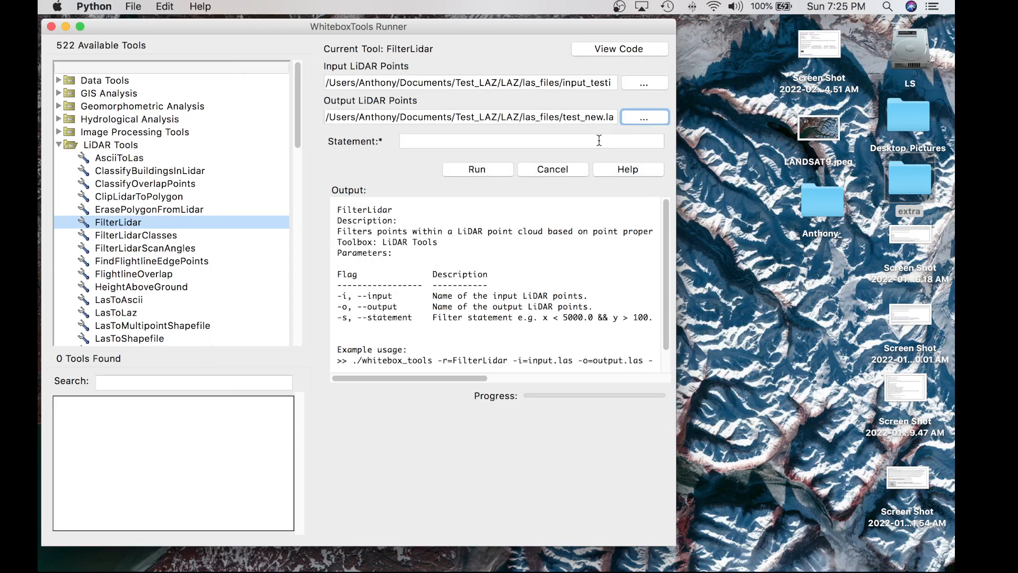
Enter the filter statement "z < 250 && !is_noise && is_early" and run FilterLidar
click(498, 143)
text(z )
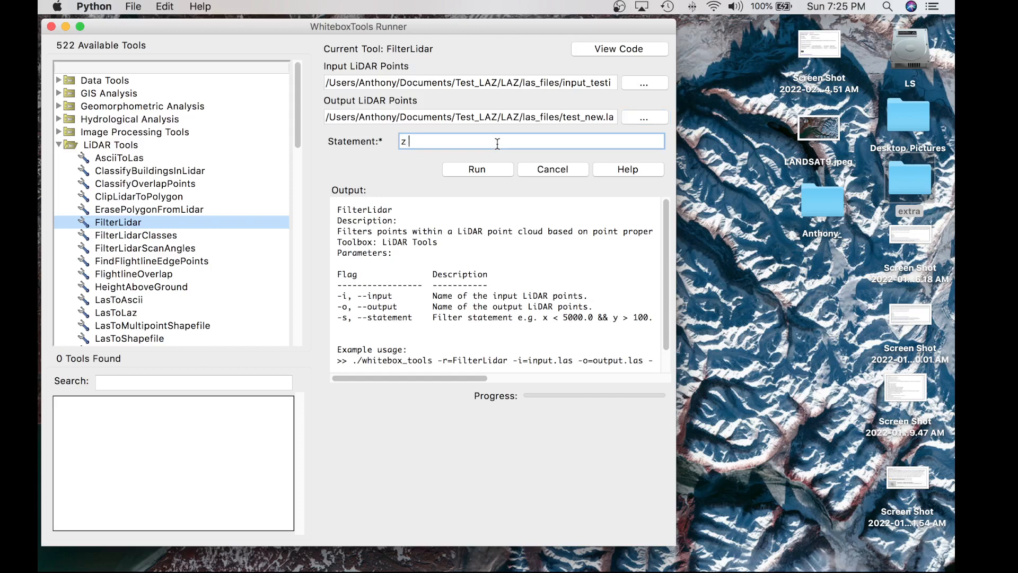
text(< 250 && !)
text(is_noise && is_early)
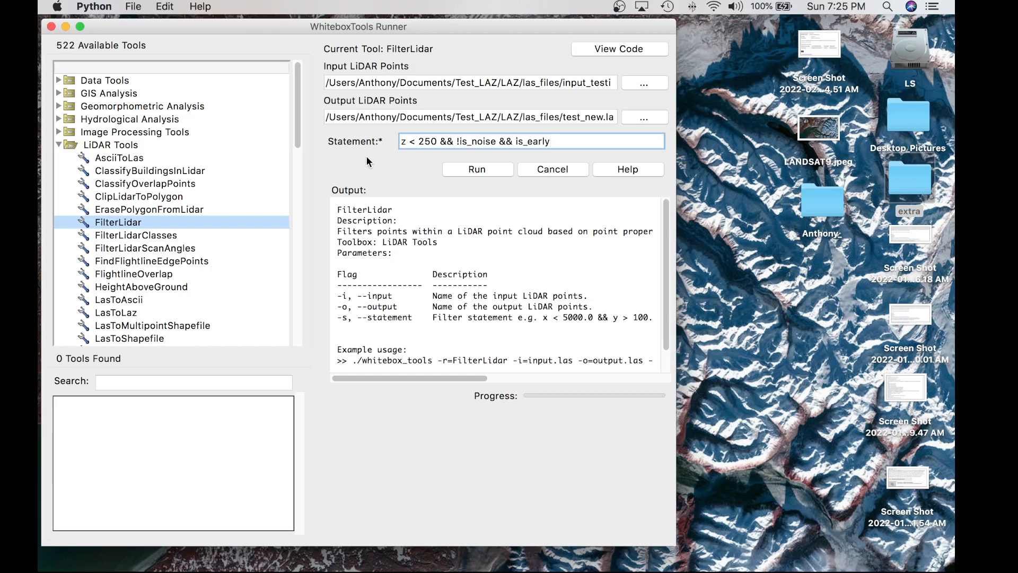
click(471, 169)
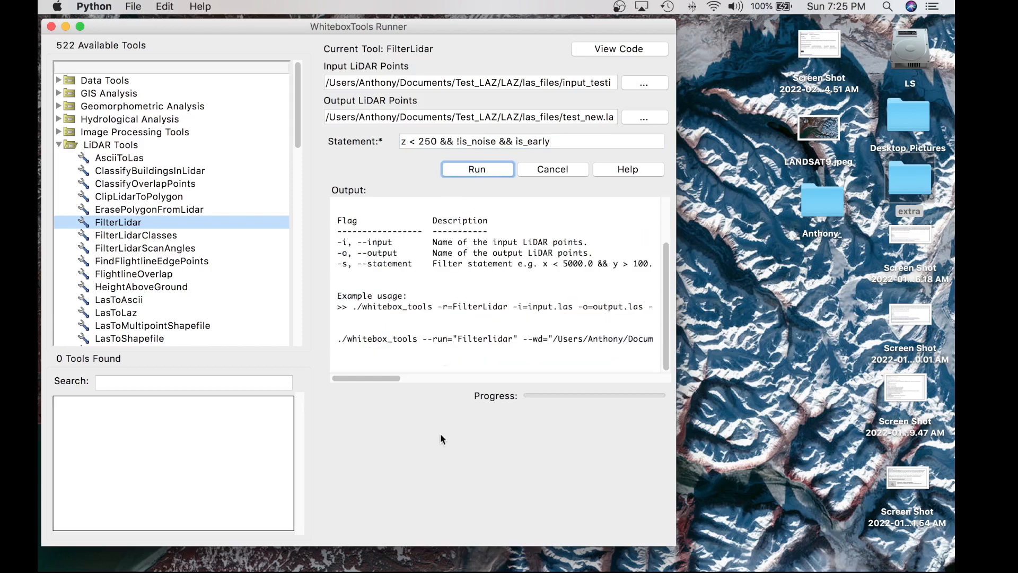
click(766, 454)
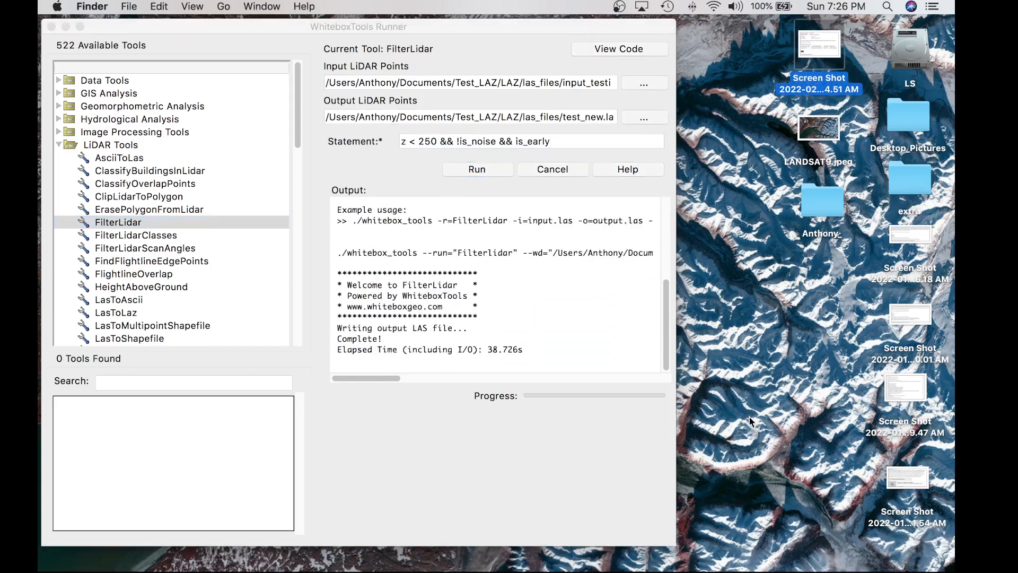
click(772, 396)
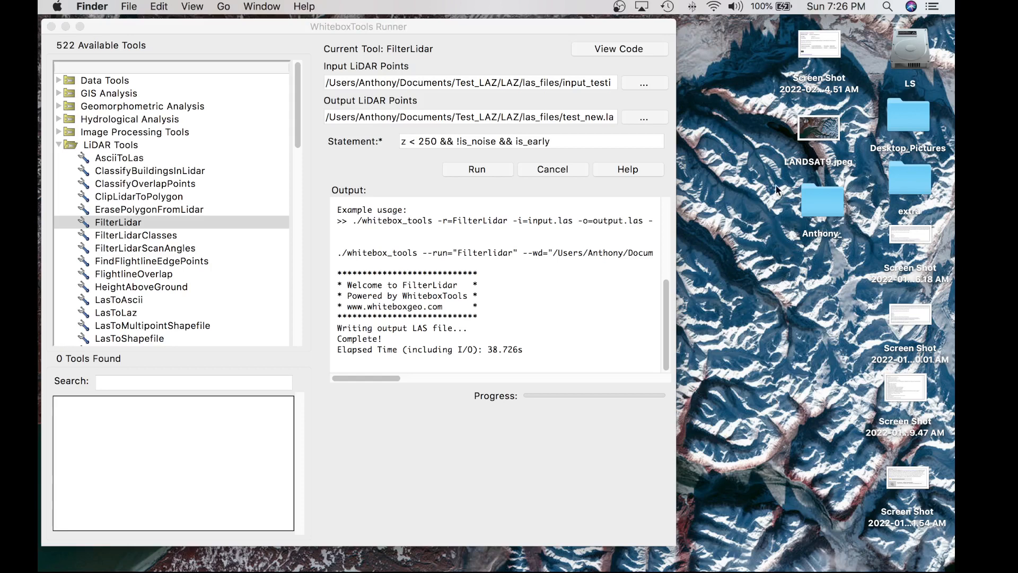
Rename the output LiDAR file as test_new_123.las, keeping the same folder
click(601, 117)
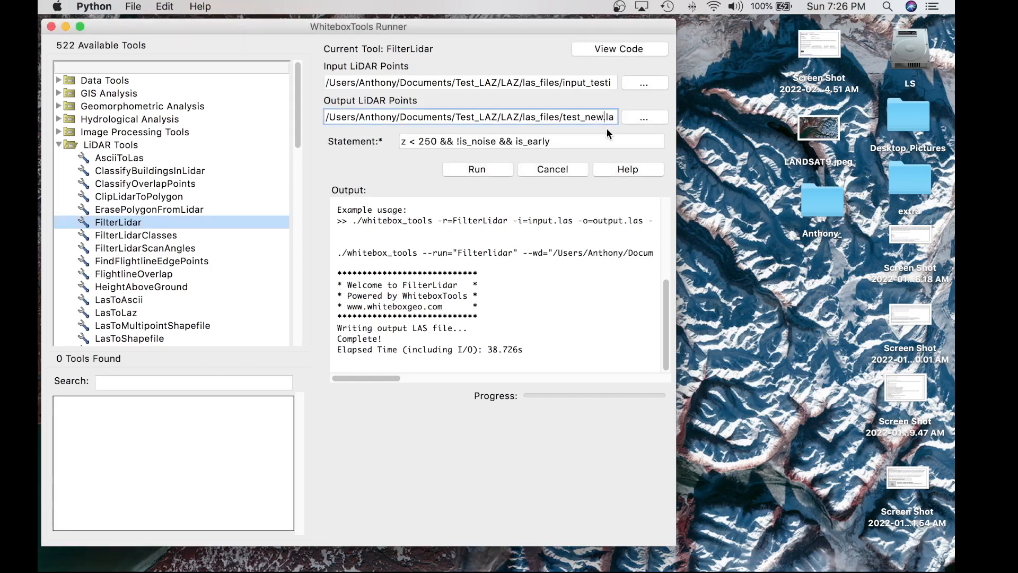
text(_123)
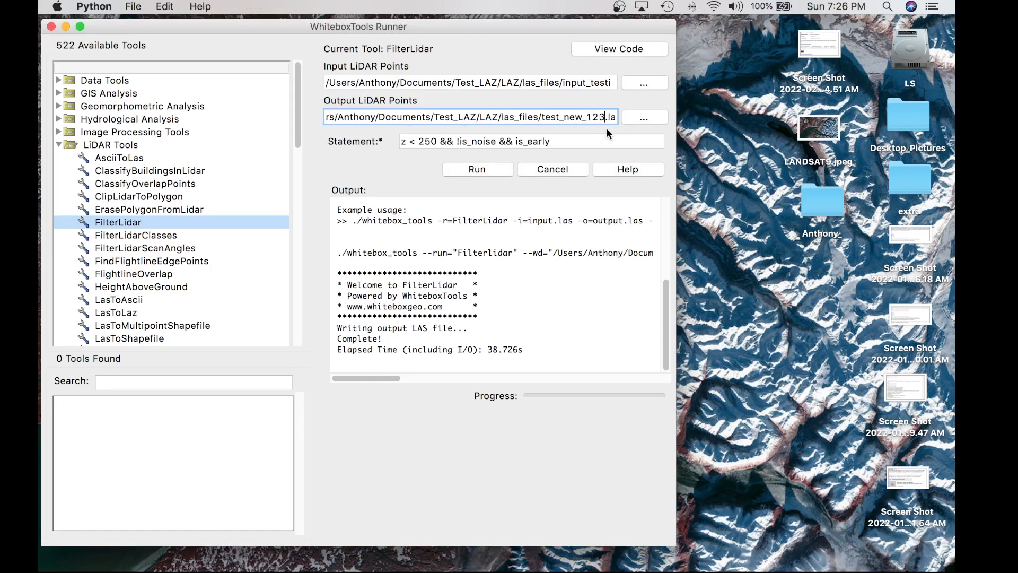
key(Tab)
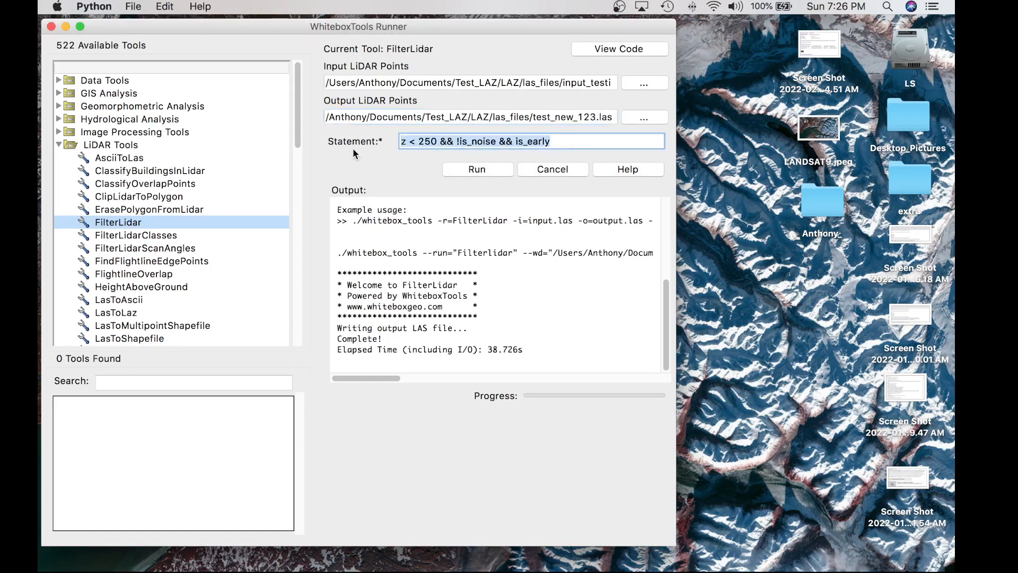
Replace the filter statement with "class == 2 && dist_to_pt(mid_x, mid_y) < 300m"
key(BackSpace)
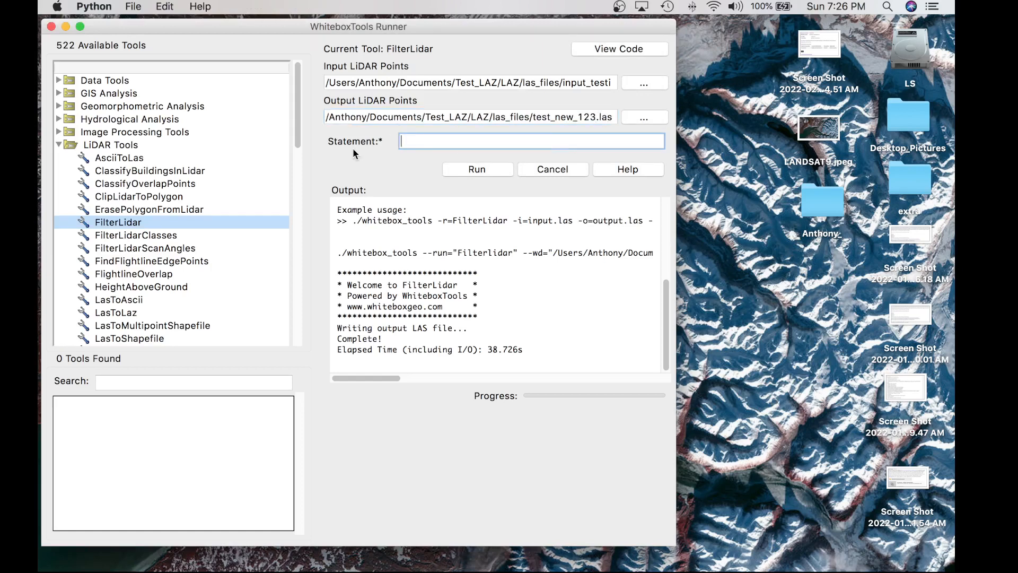
text(class == 2 && dist_to_pt)
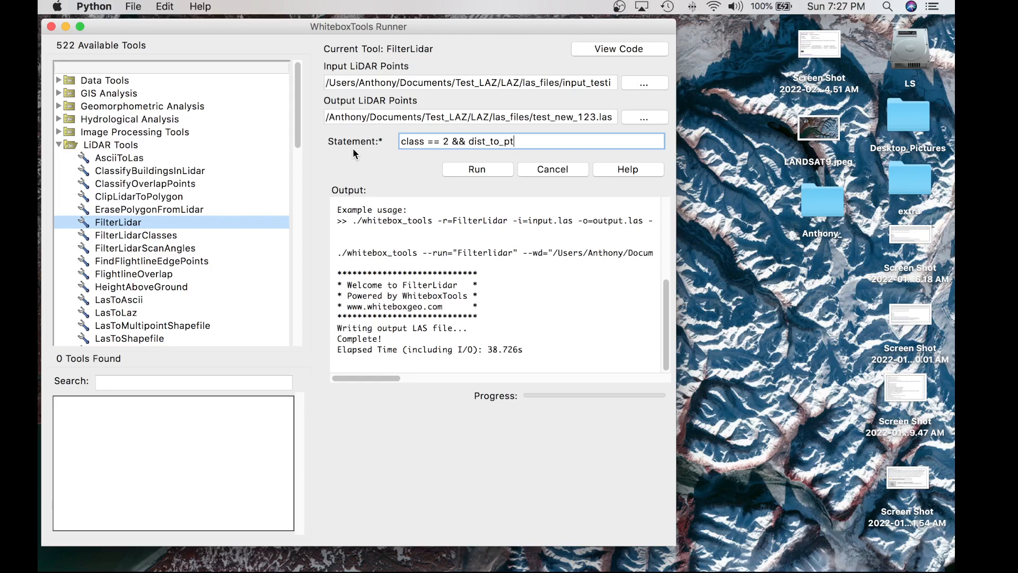
text((mid_x, mid_y) < 300m)
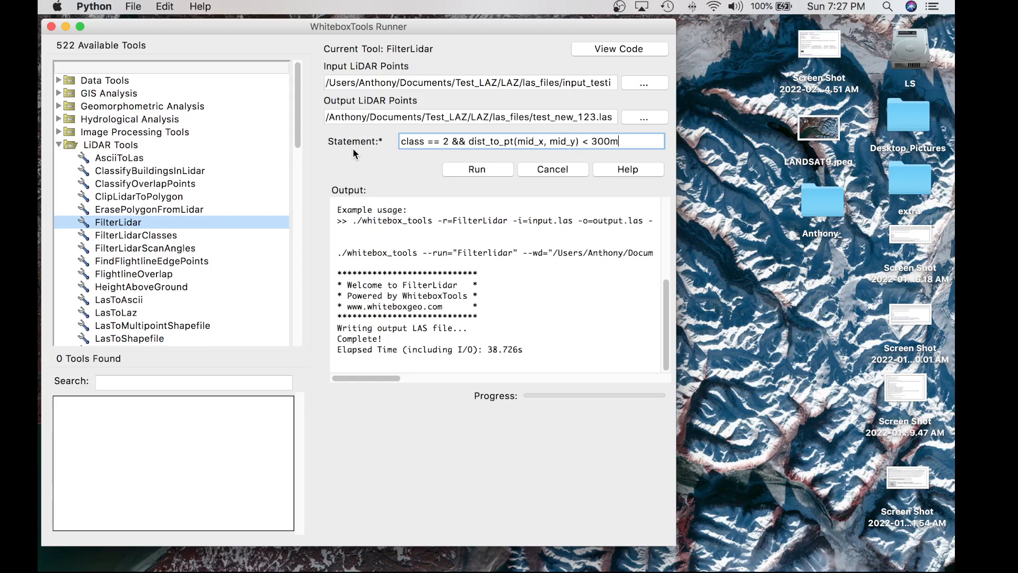
Correct the filter statement to "class == 2 && dist_to_pt(mid_x, mid_y) < 300" and run FilterLidar
key(BackSpace)
click(487, 169)
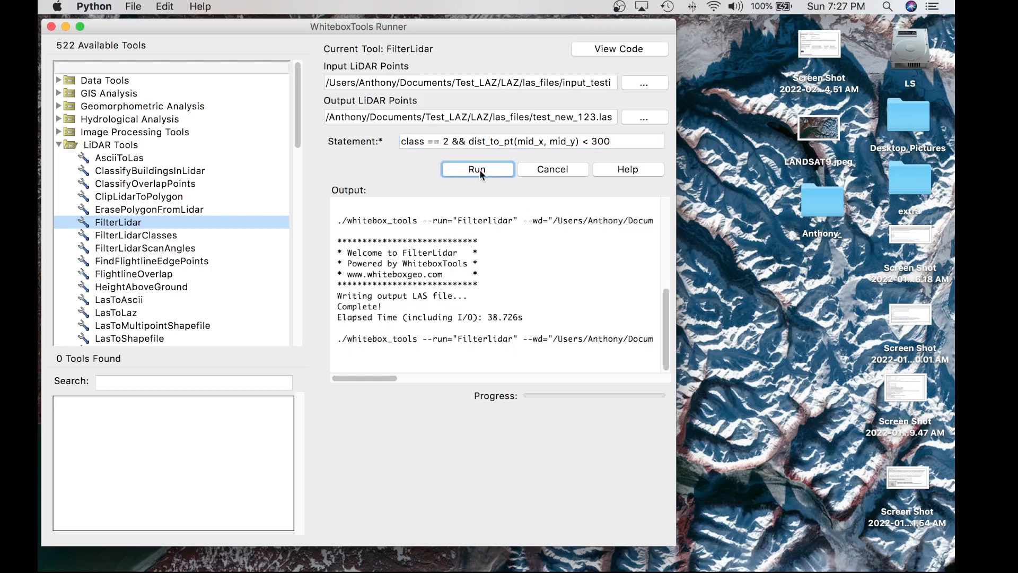
click(728, 283)
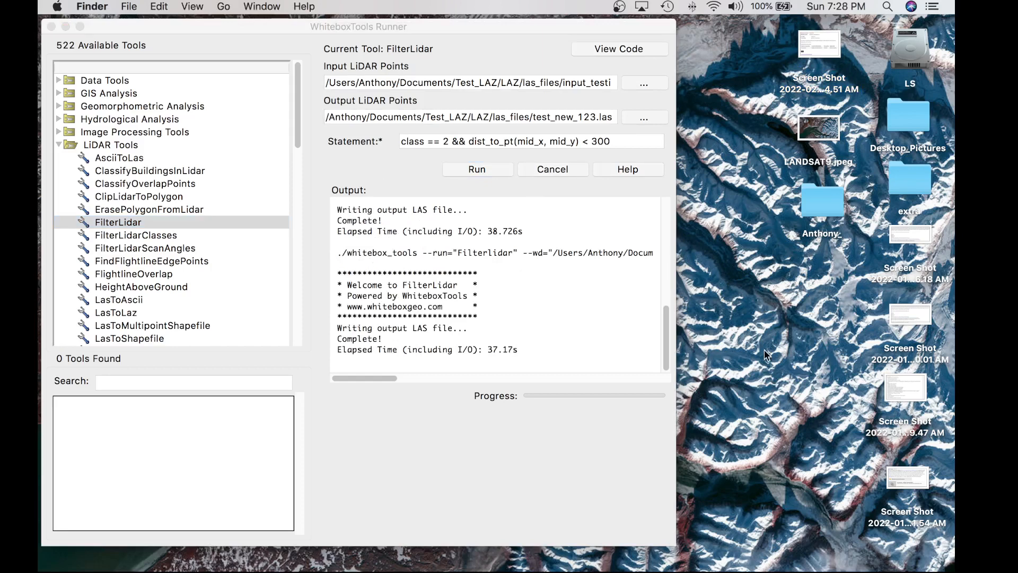
Switch to plas.io in Chrome and examine the unfiltered input_testing.las point cloud from several angles
key(ctrl+Right)
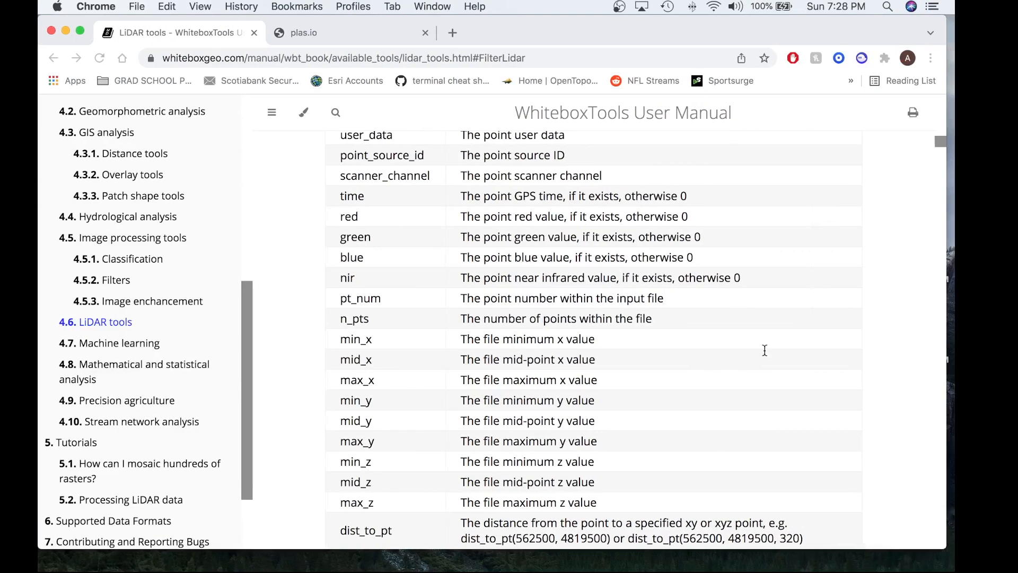
click(343, 42)
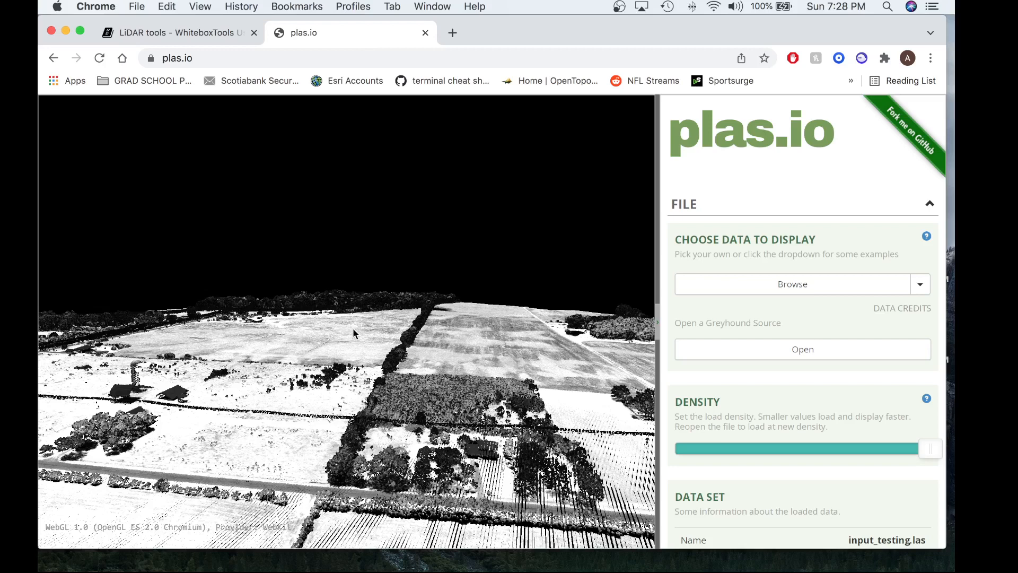
drag(419, 356, 462, 417)
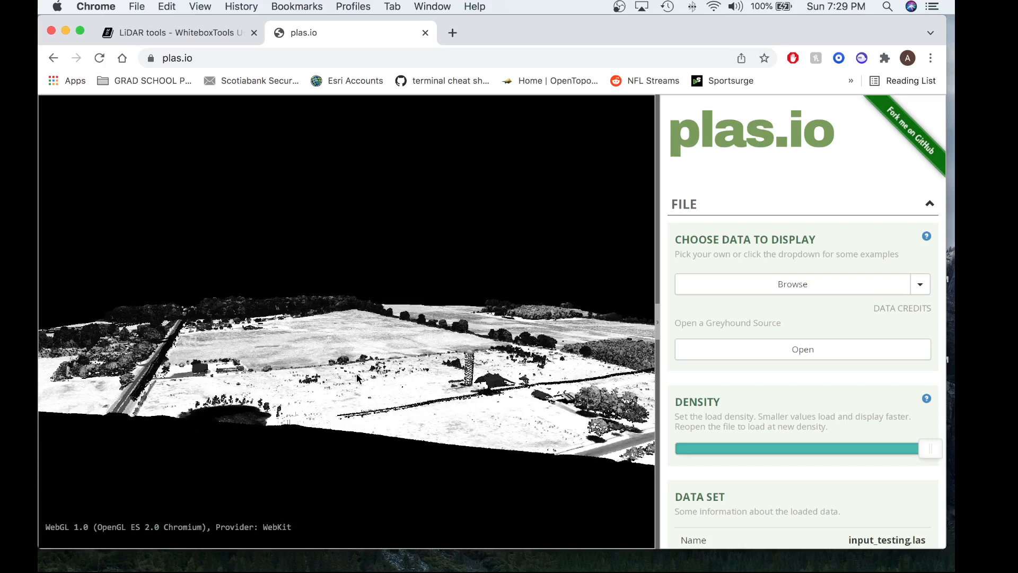
drag(357, 374, 514, 394)
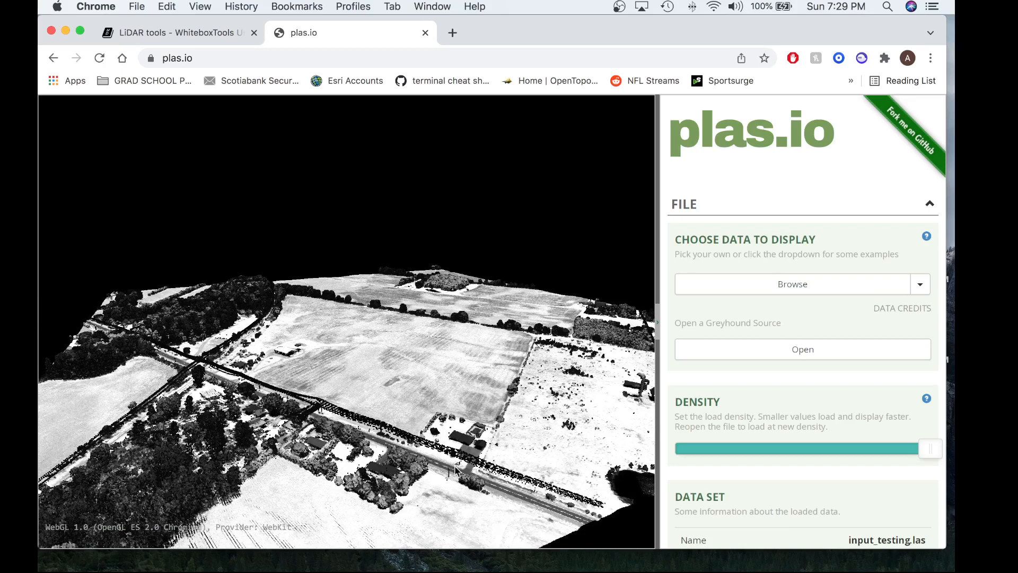
drag(456, 470, 551, 391)
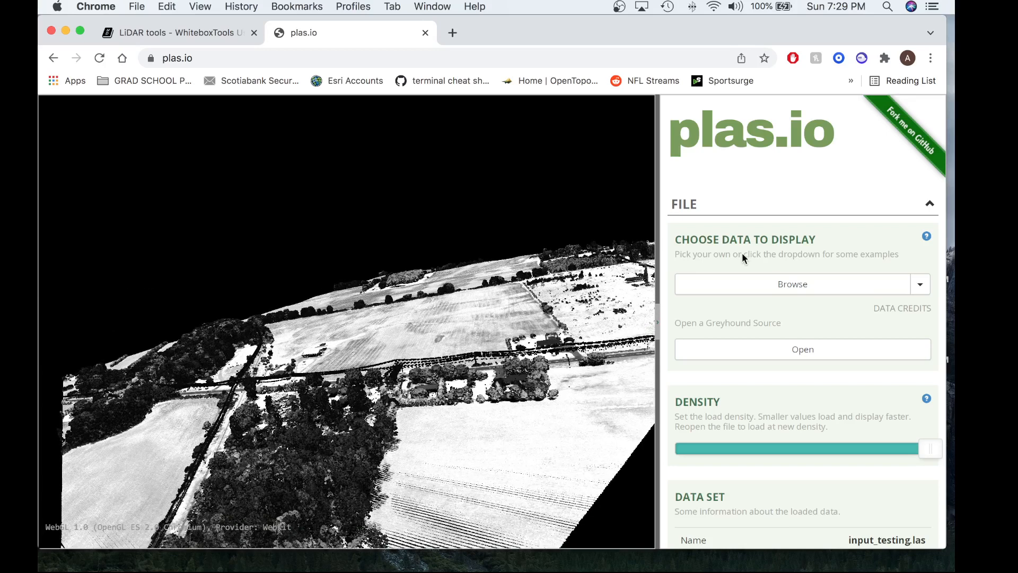
Load test_new.las from the las_files folder into the viewer and inspect the filtered point cloud from several angles
click(754, 288)
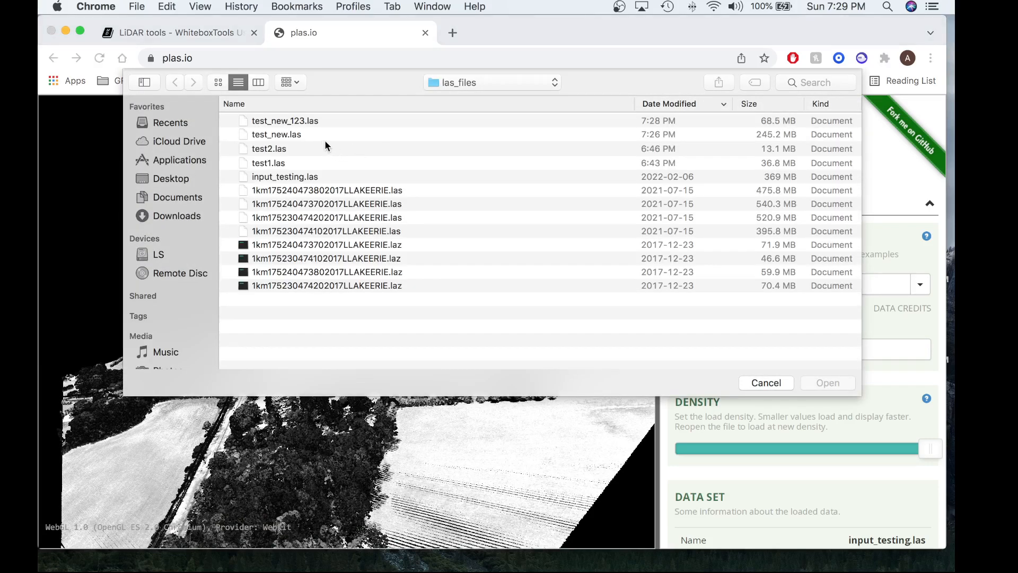
click(315, 137)
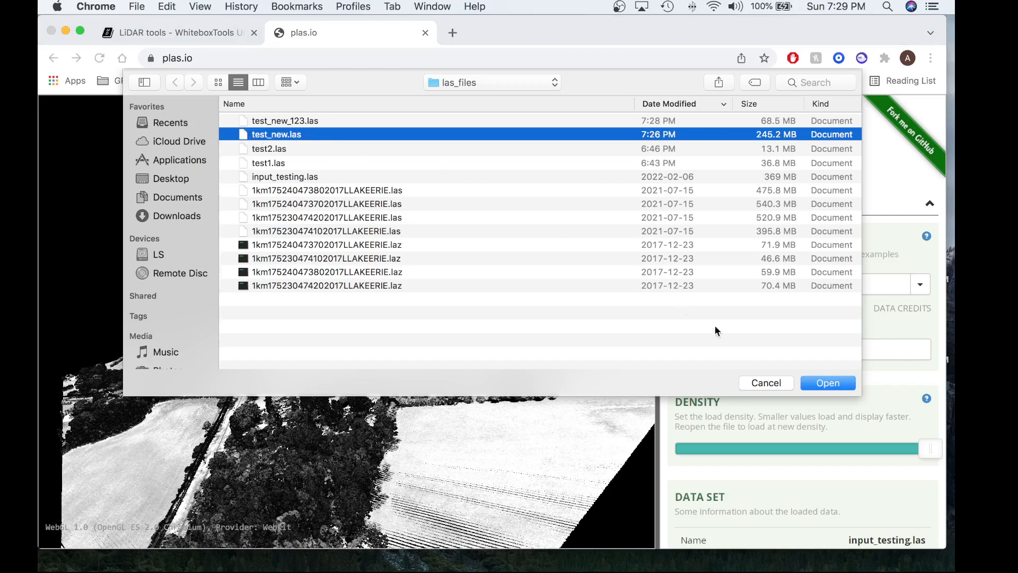
click(829, 383)
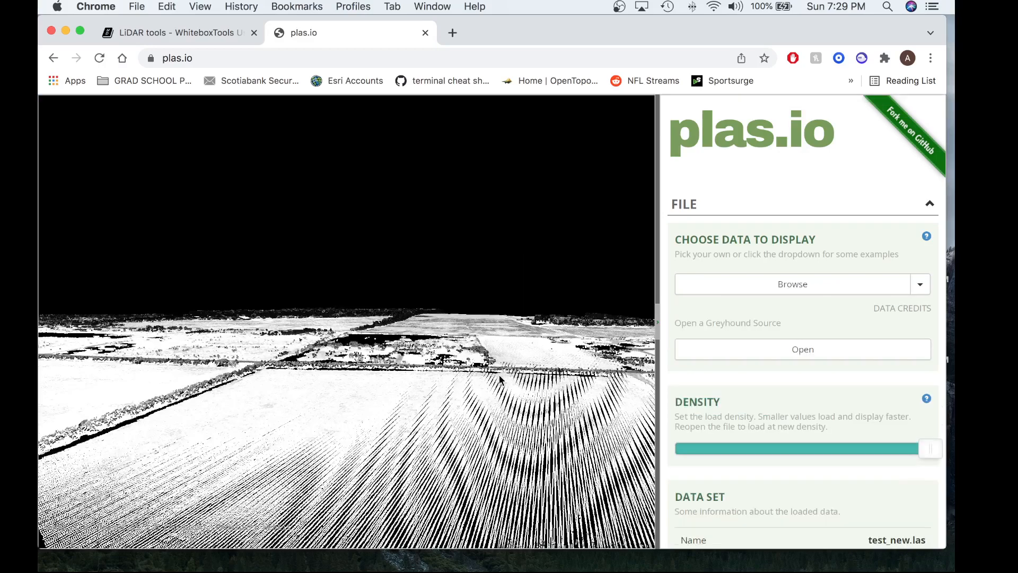
drag(441, 375, 150, 275)
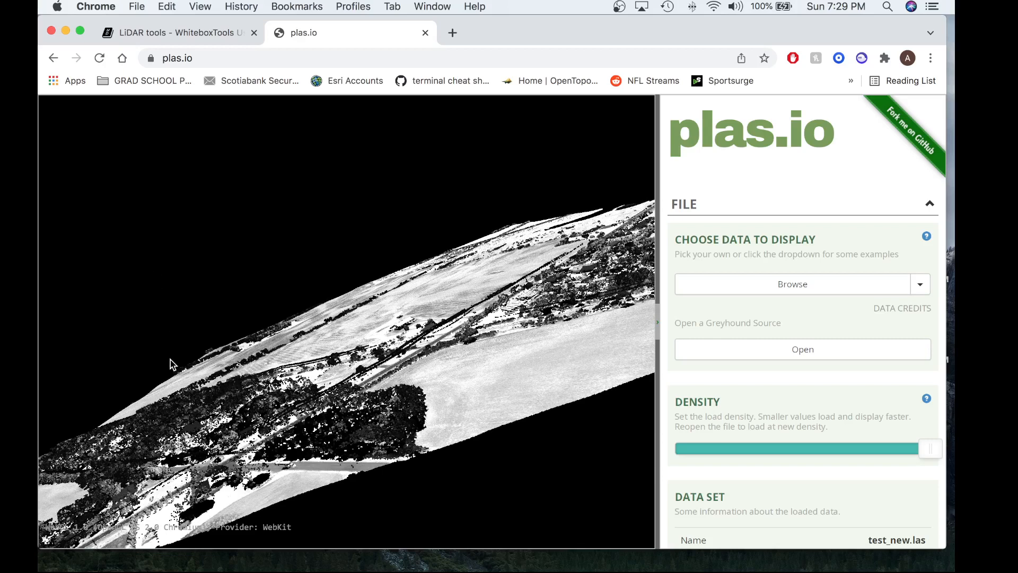
drag(170, 359, 241, 353)
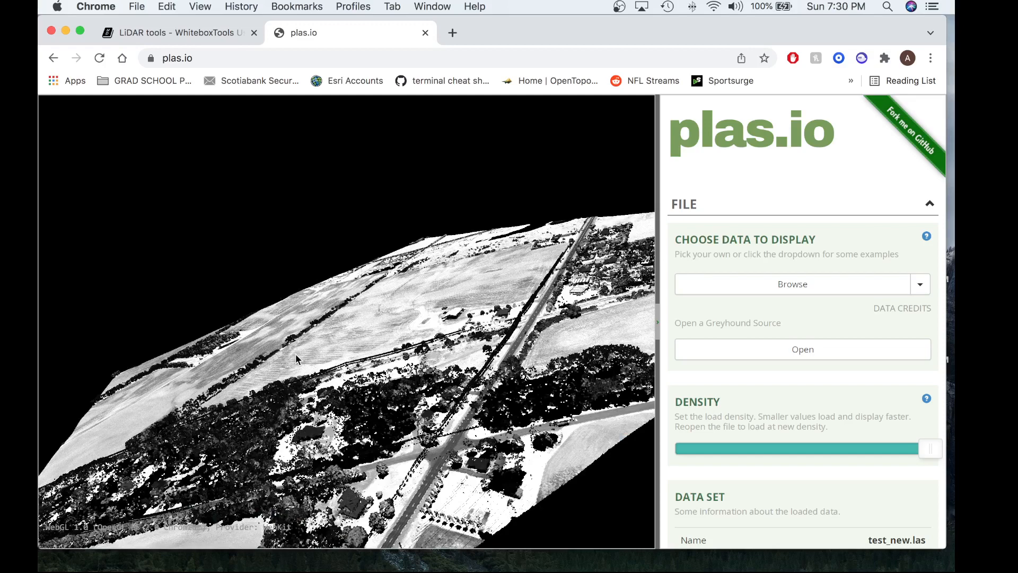
drag(295, 355, 487, 212)
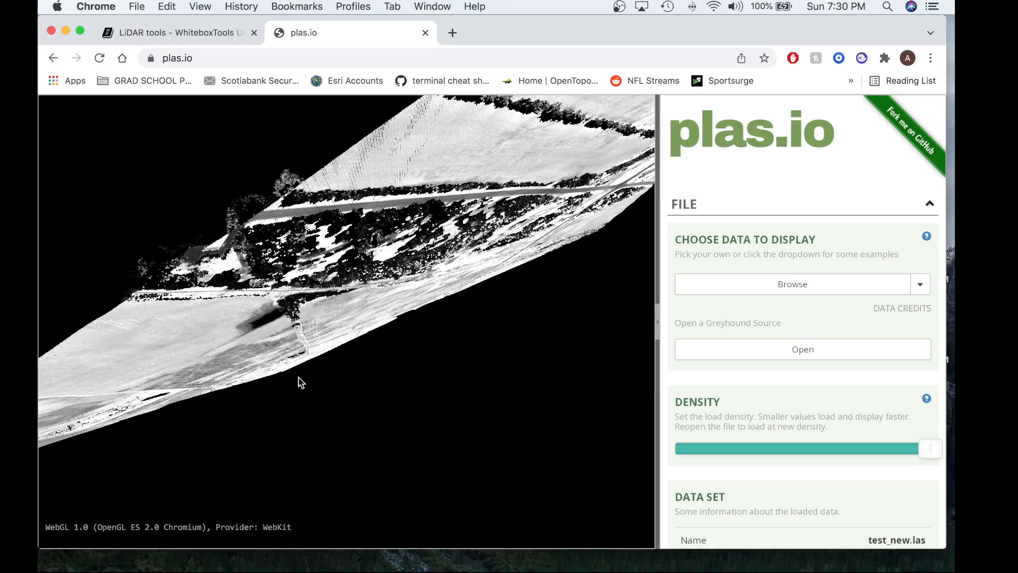
drag(355, 294, 422, 358)
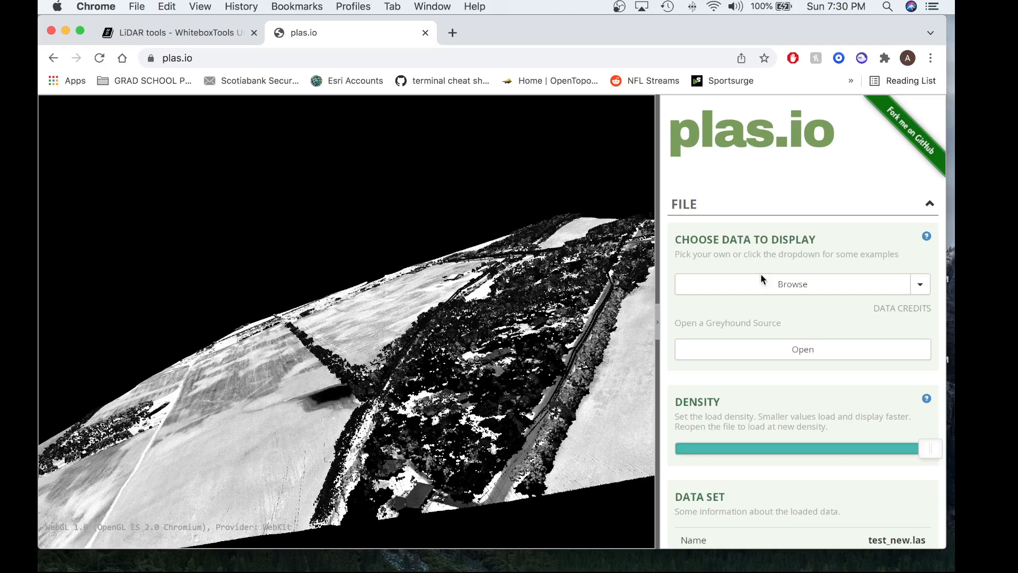
Load test_new_123.las from the las_files folder and inspect the distance-filtered ground points from several angles
click(762, 282)
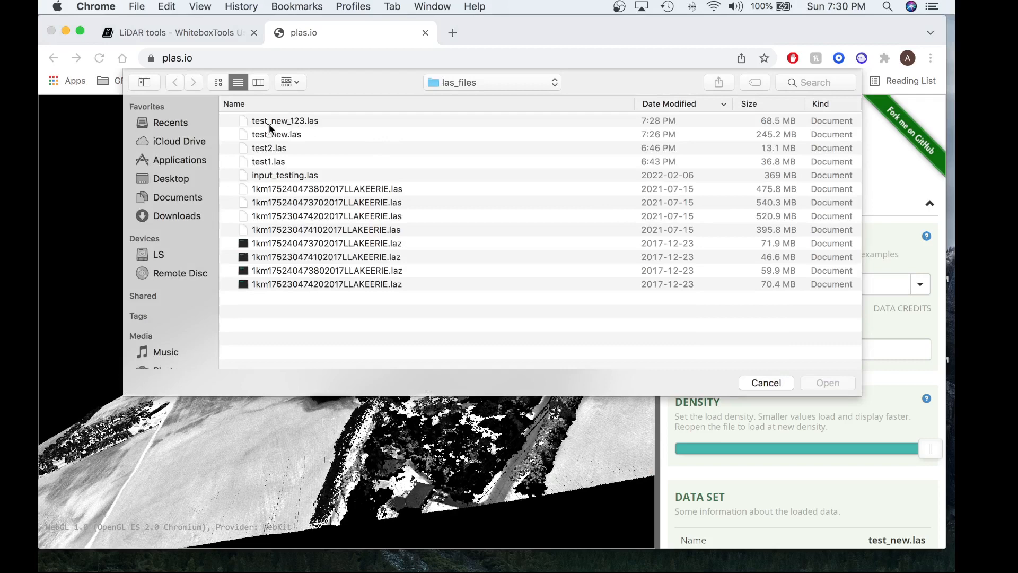
double_click(285, 120)
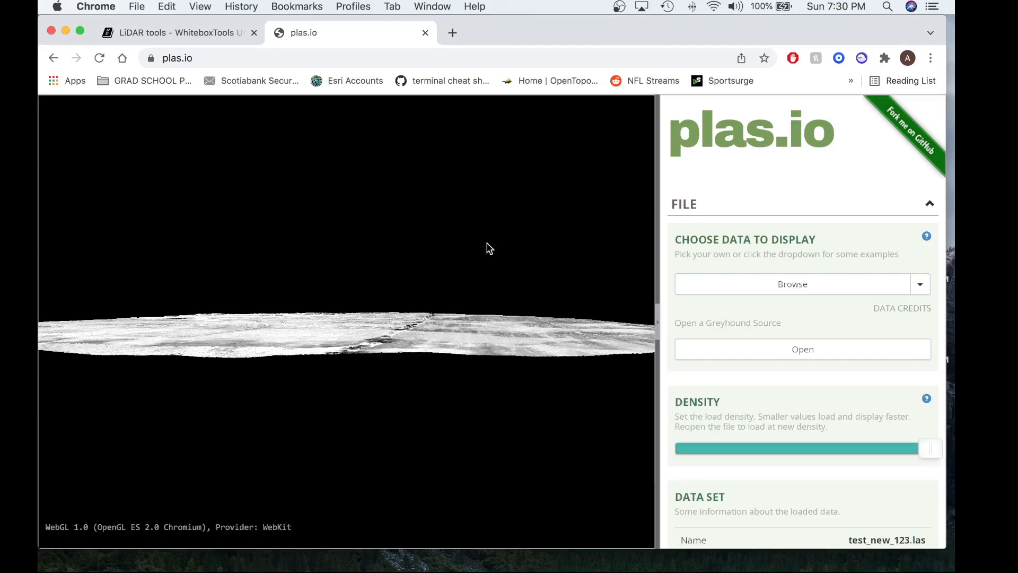
drag(416, 310, 430, 413)
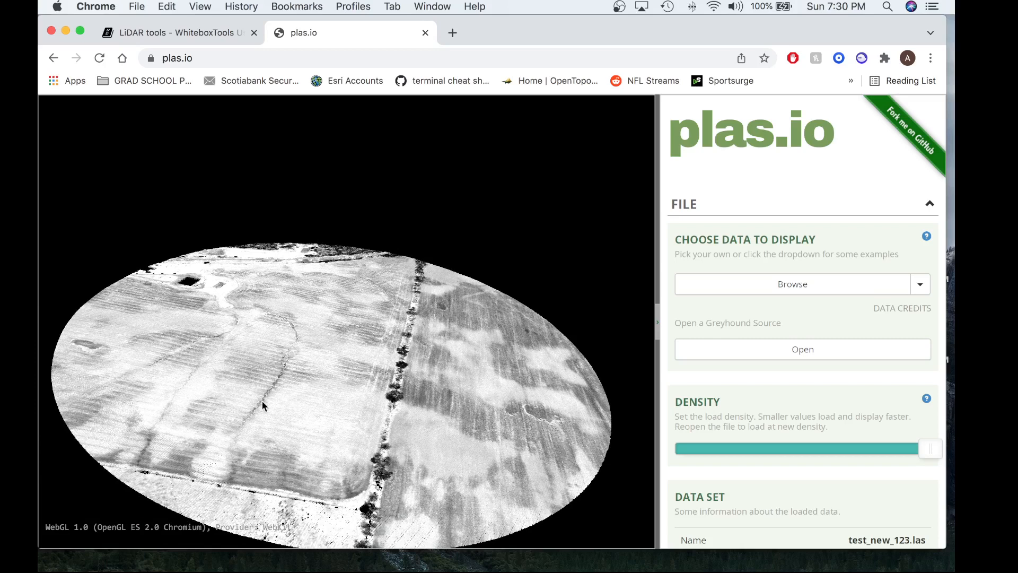
drag(263, 400, 545, 399)
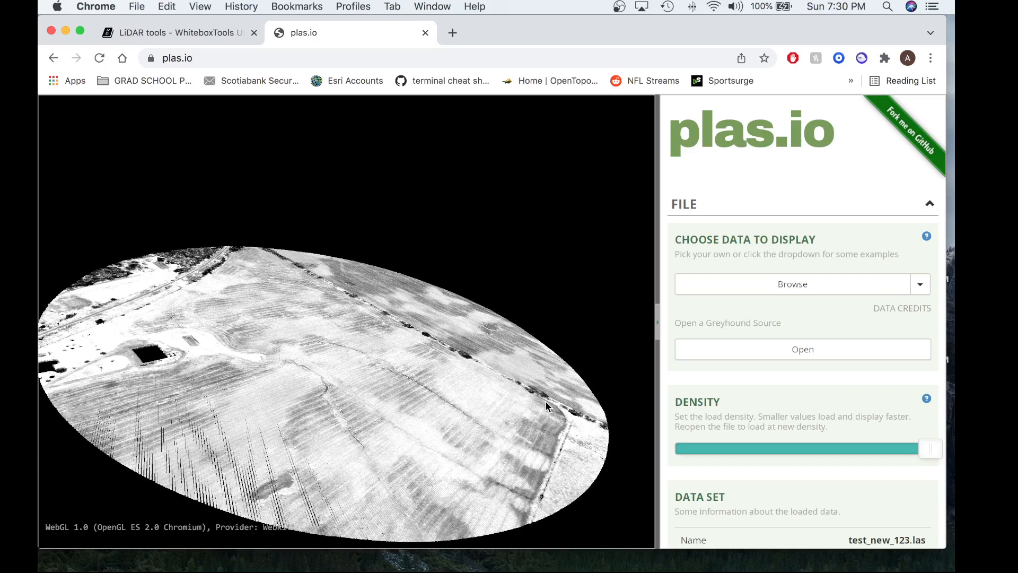
drag(283, 380, 476, 395)
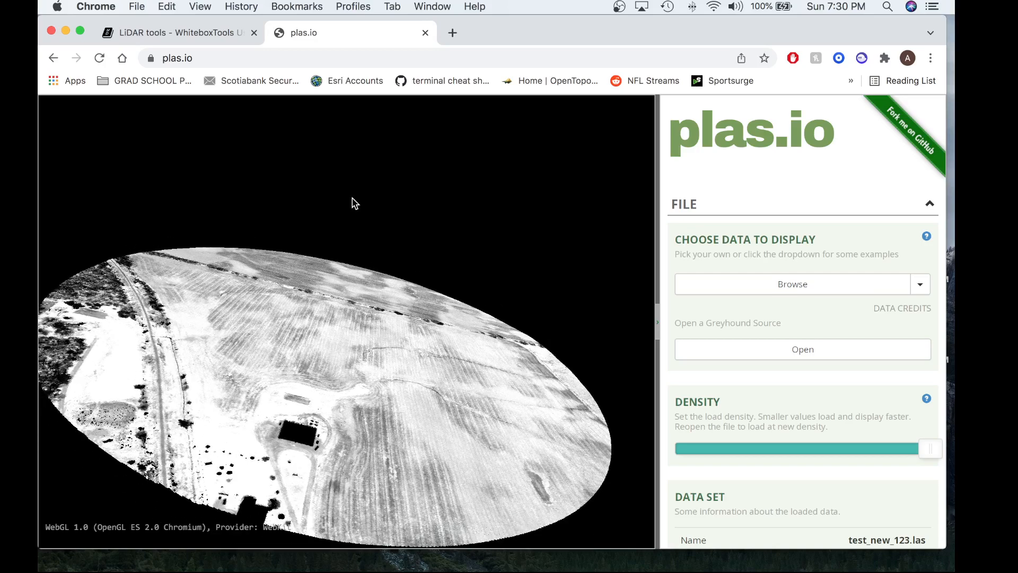
Return to the WhiteboxTools User Manual and review the table of variables accepted in FilterLidar statements
click(205, 36)
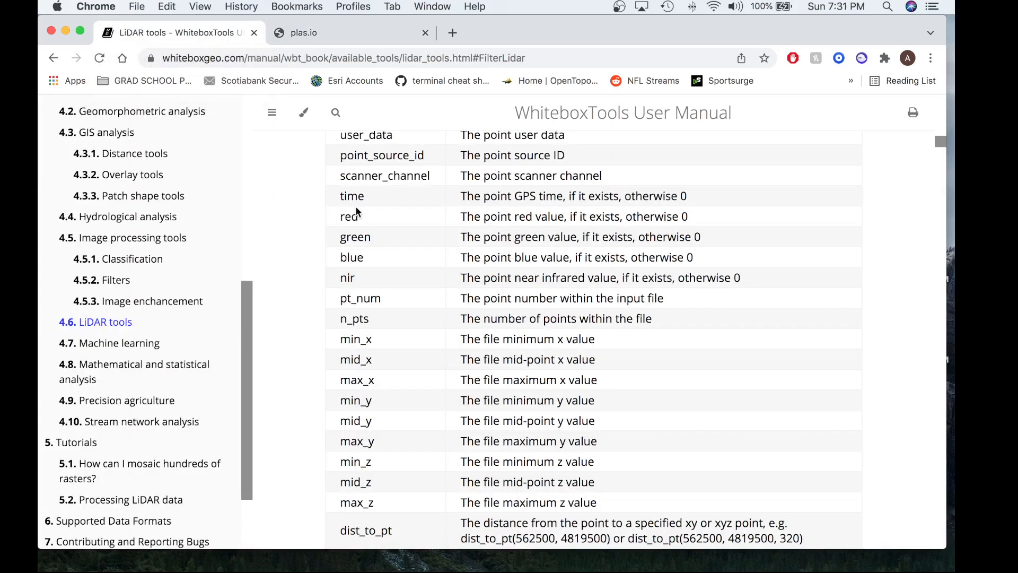
scroll(407, 348, down, 3)
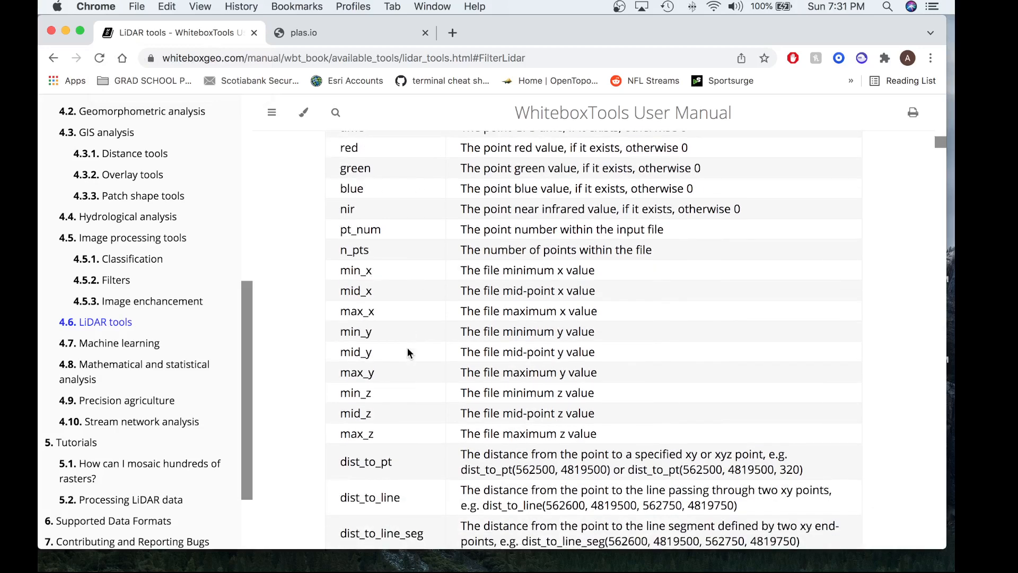
scroll(407, 348, down, 3)
scroll(403, 382, up, 2)
scroll(399, 402, up, 15)
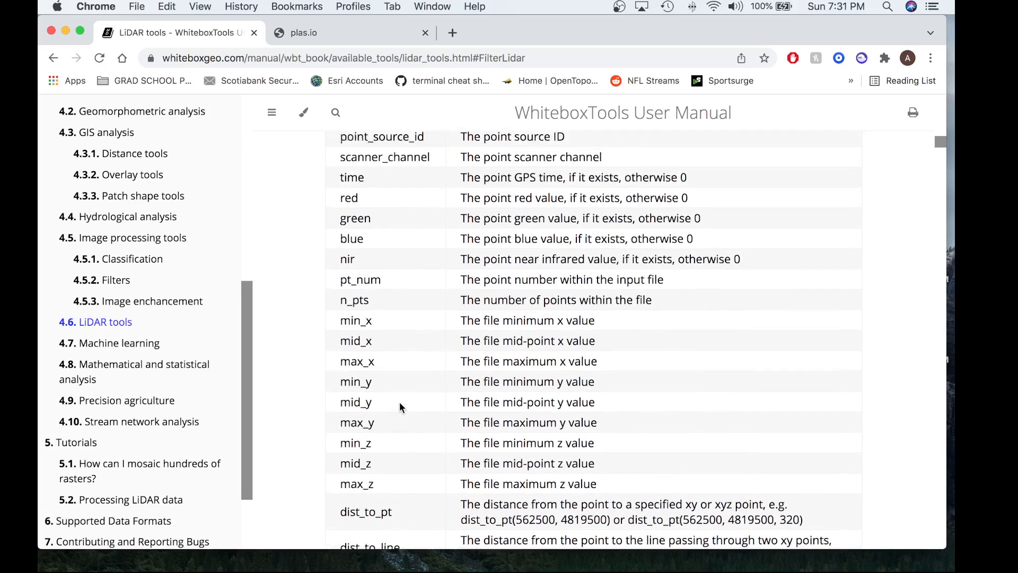
scroll(399, 402, up, 2)
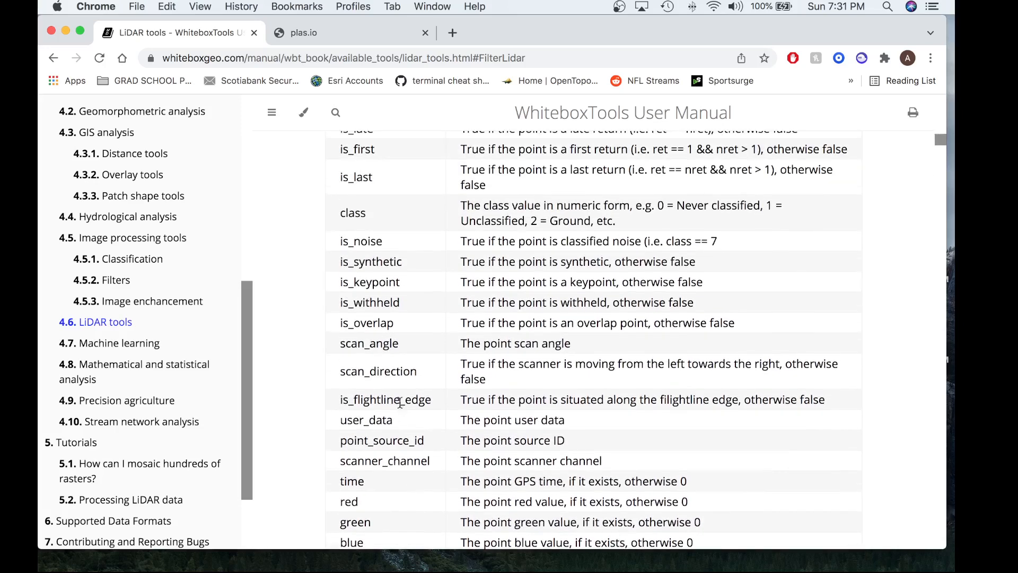
scroll(399, 402, up, 2)
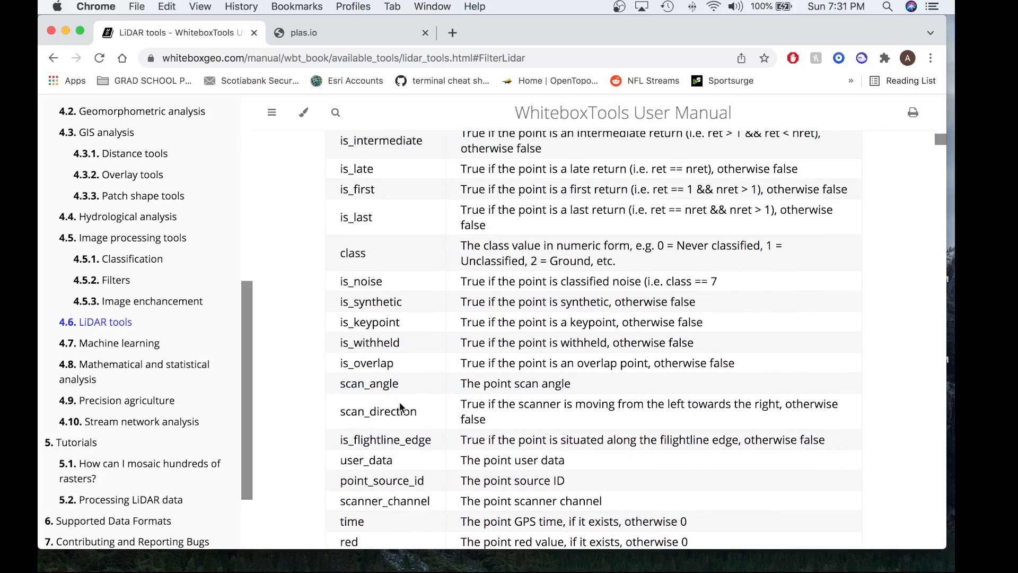
scroll(399, 402, up, 7)
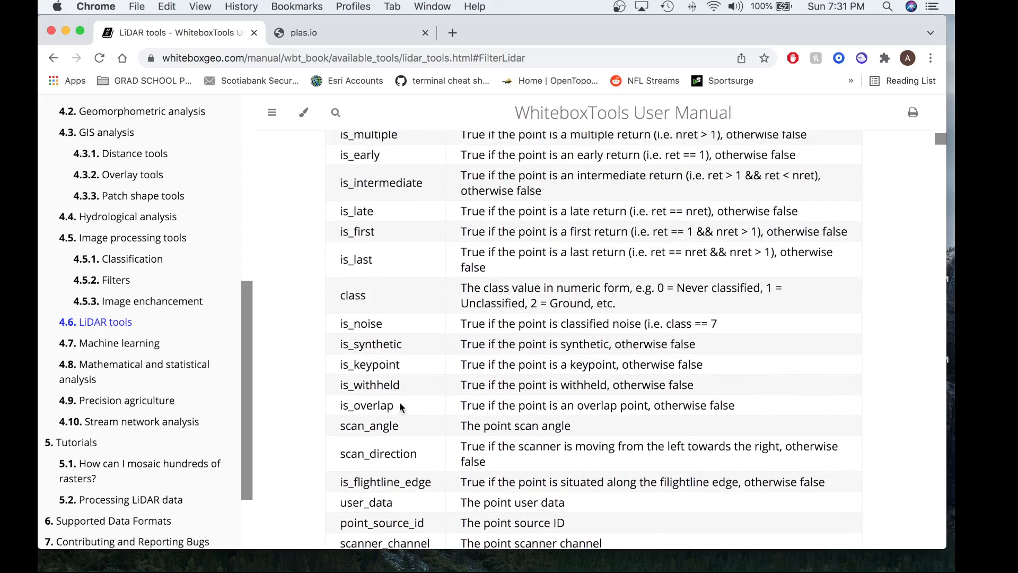
scroll(400, 402, up, 5)
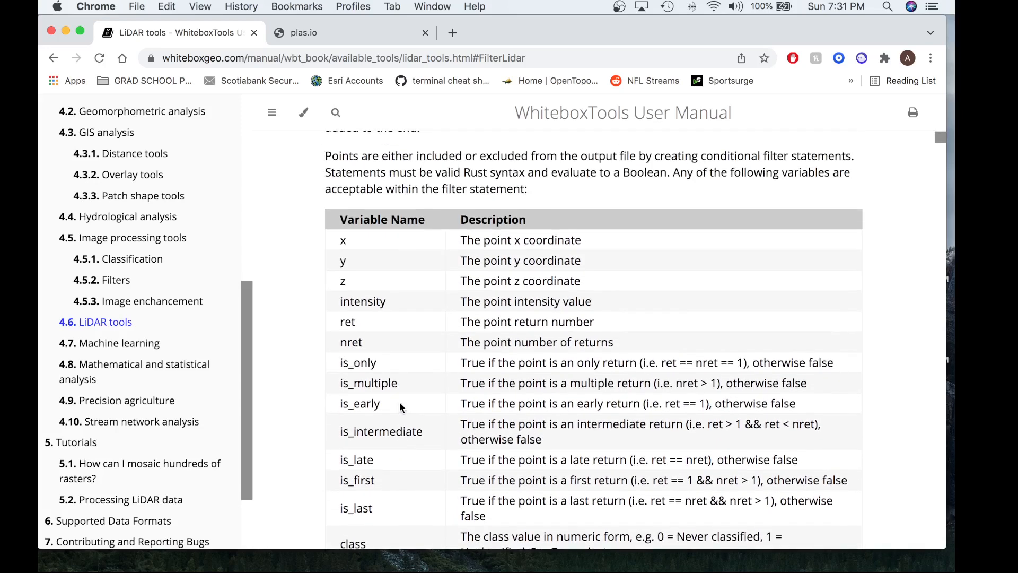